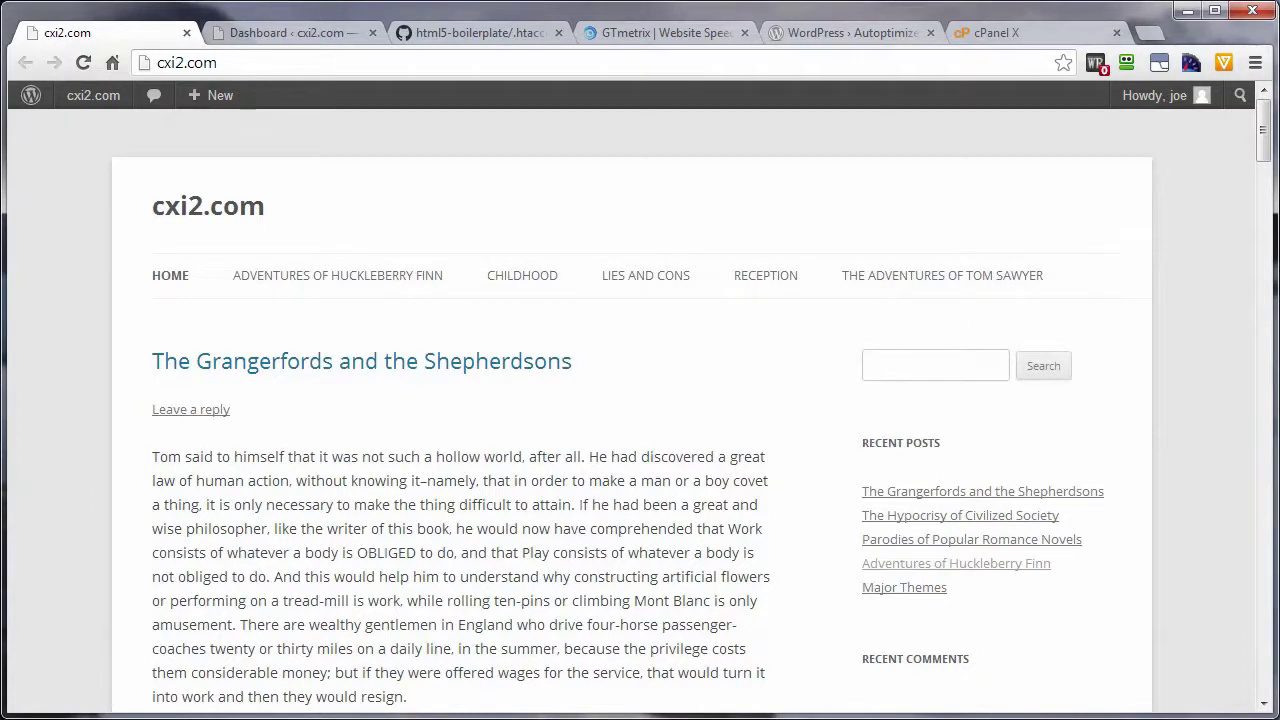
Copy the cxi2.com address from the site tab and paste it into GTmetrix's Analyze Performance field
click(672, 35)
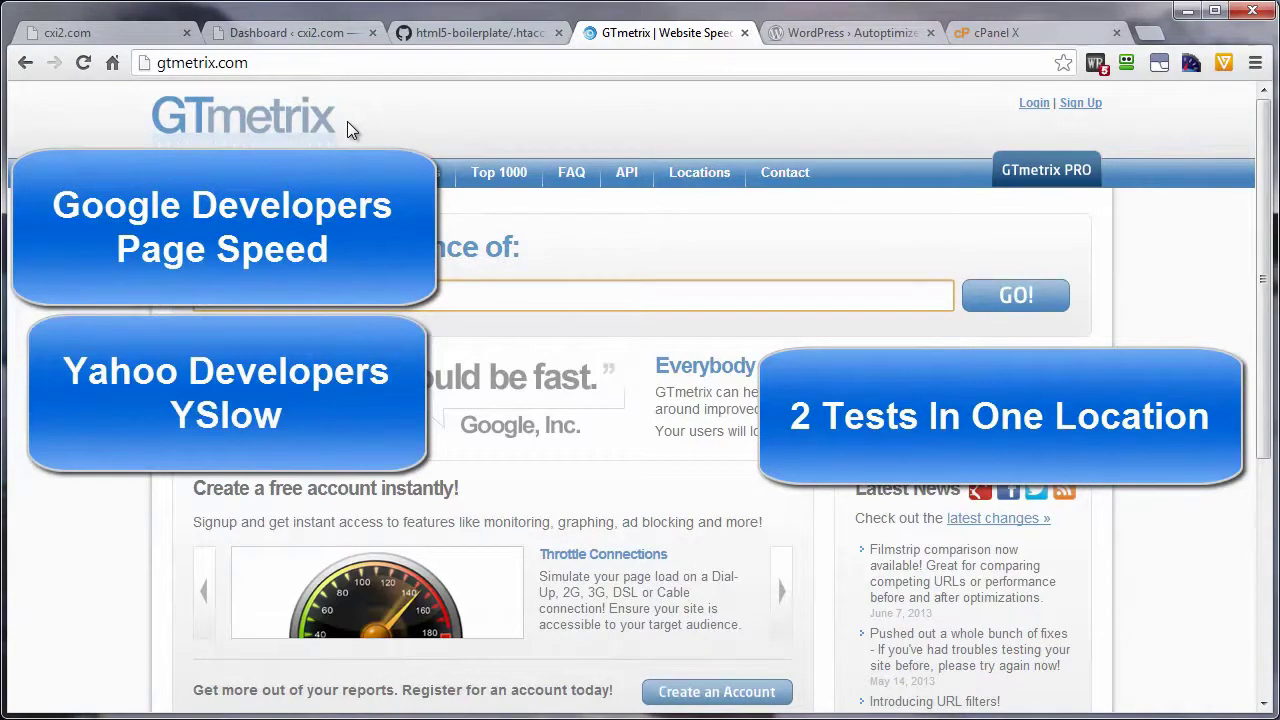
click(100, 32)
click(135, 65)
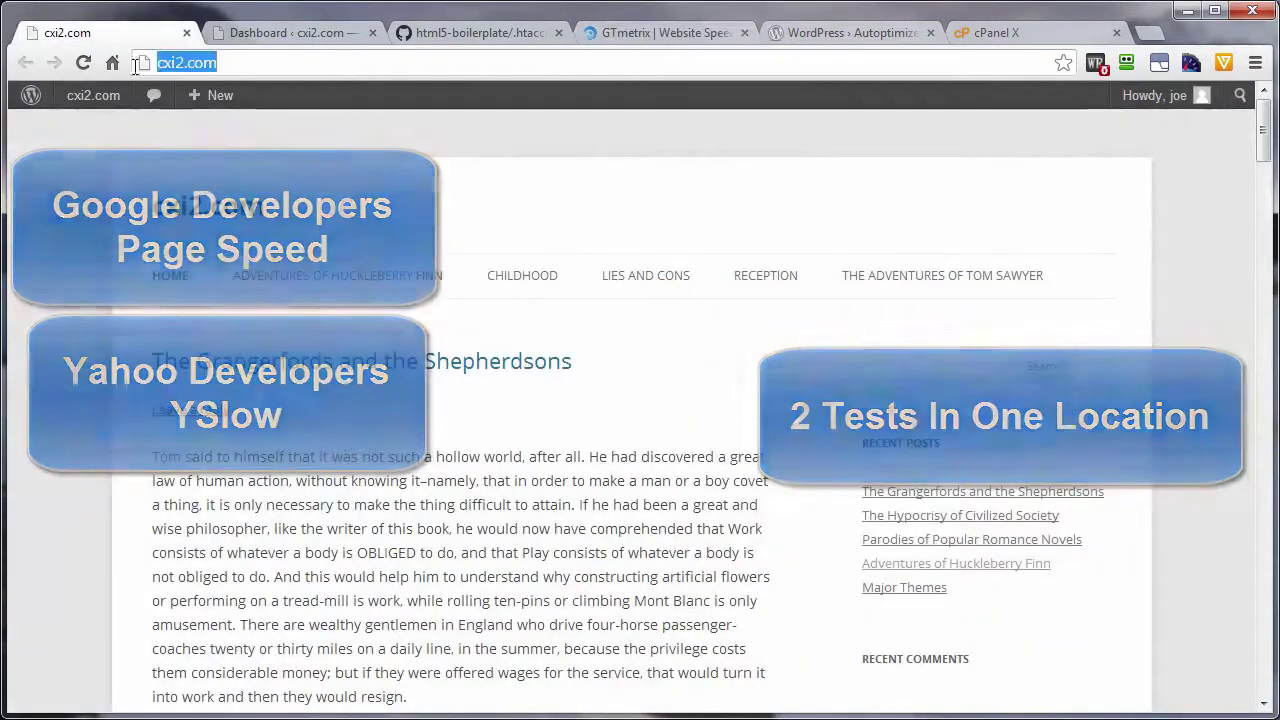
right_click(177, 62)
click(214, 97)
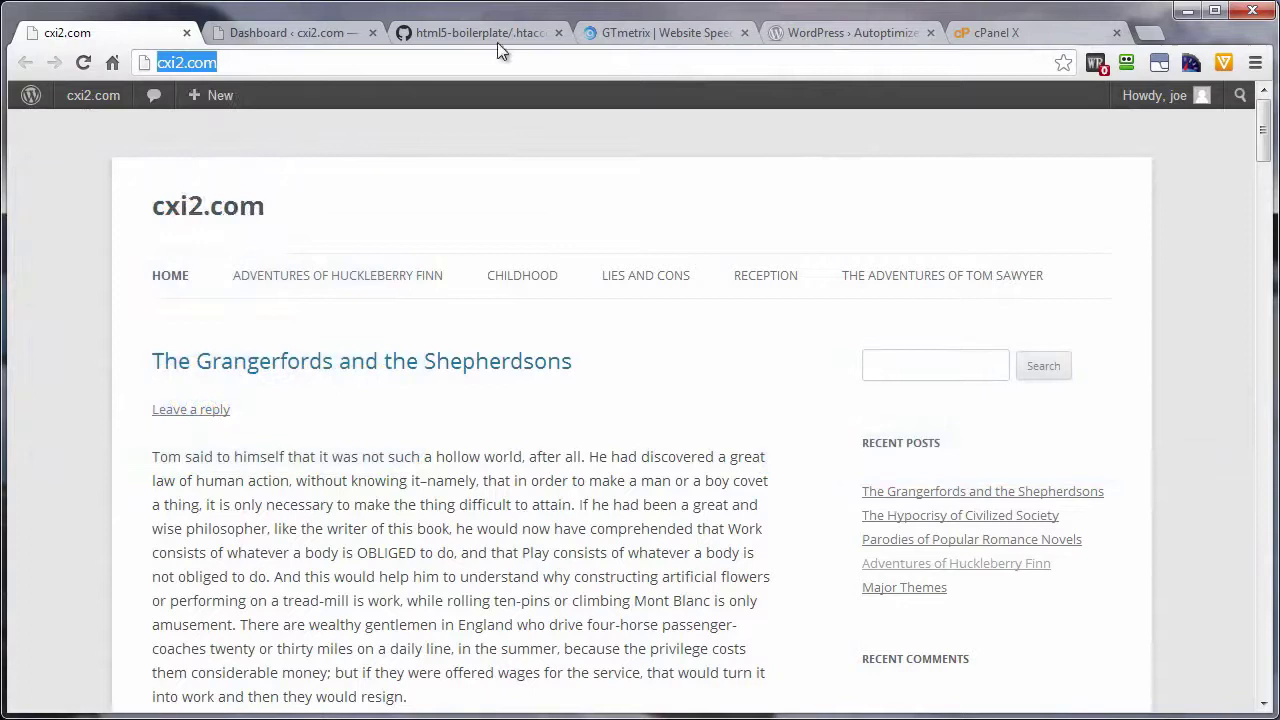
click(633, 38)
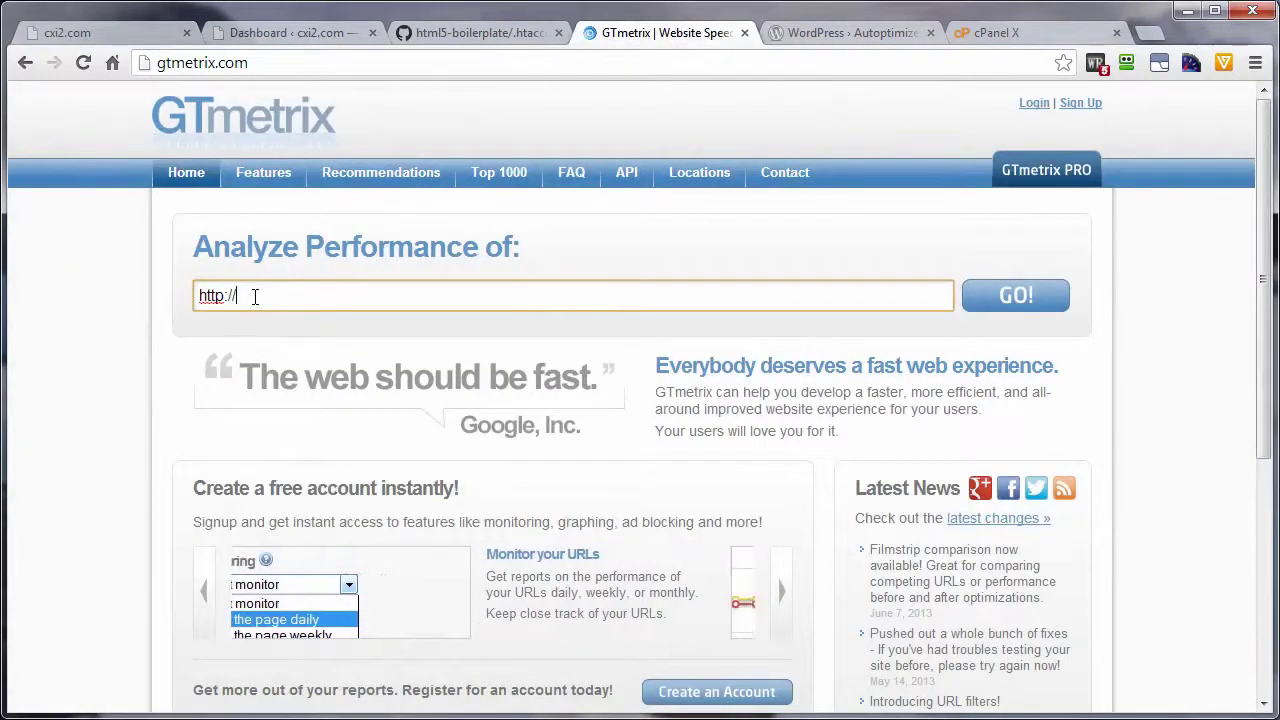
key(ctrl+v)
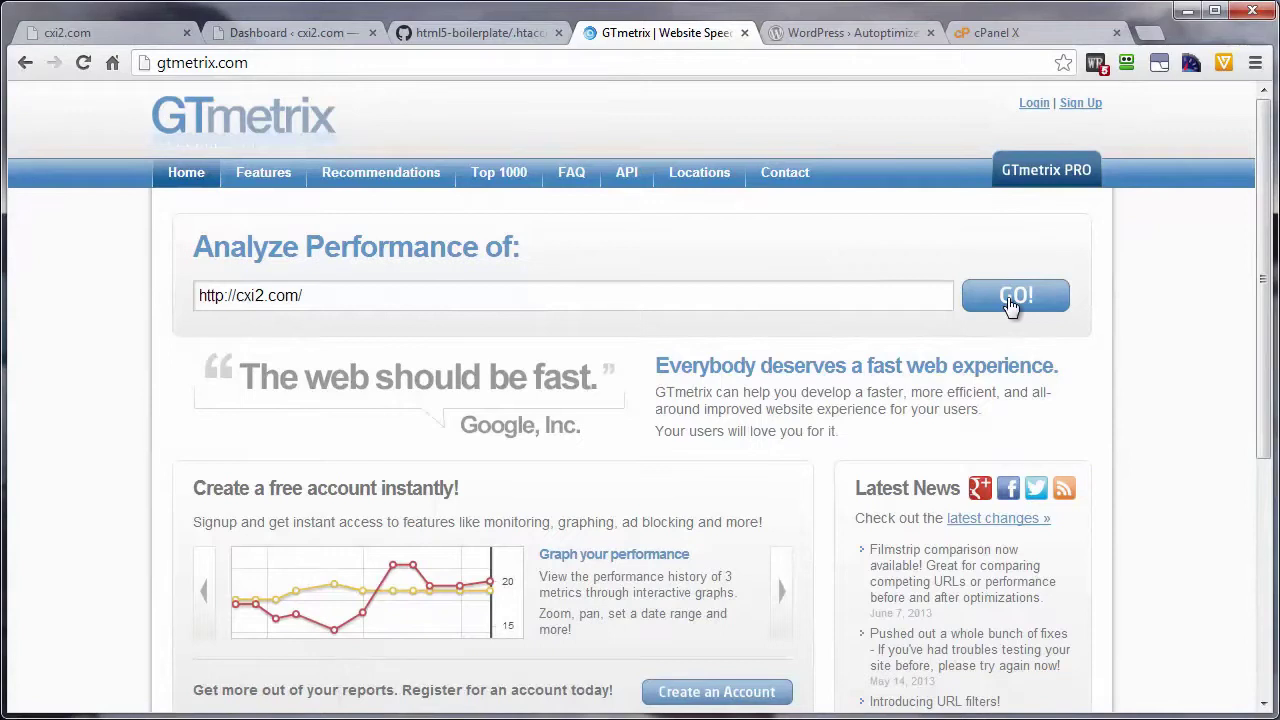
Run the GTmetrix analysis of cxi2.com and compare its Page Speed and YSlow recommendation lists
click(1012, 297)
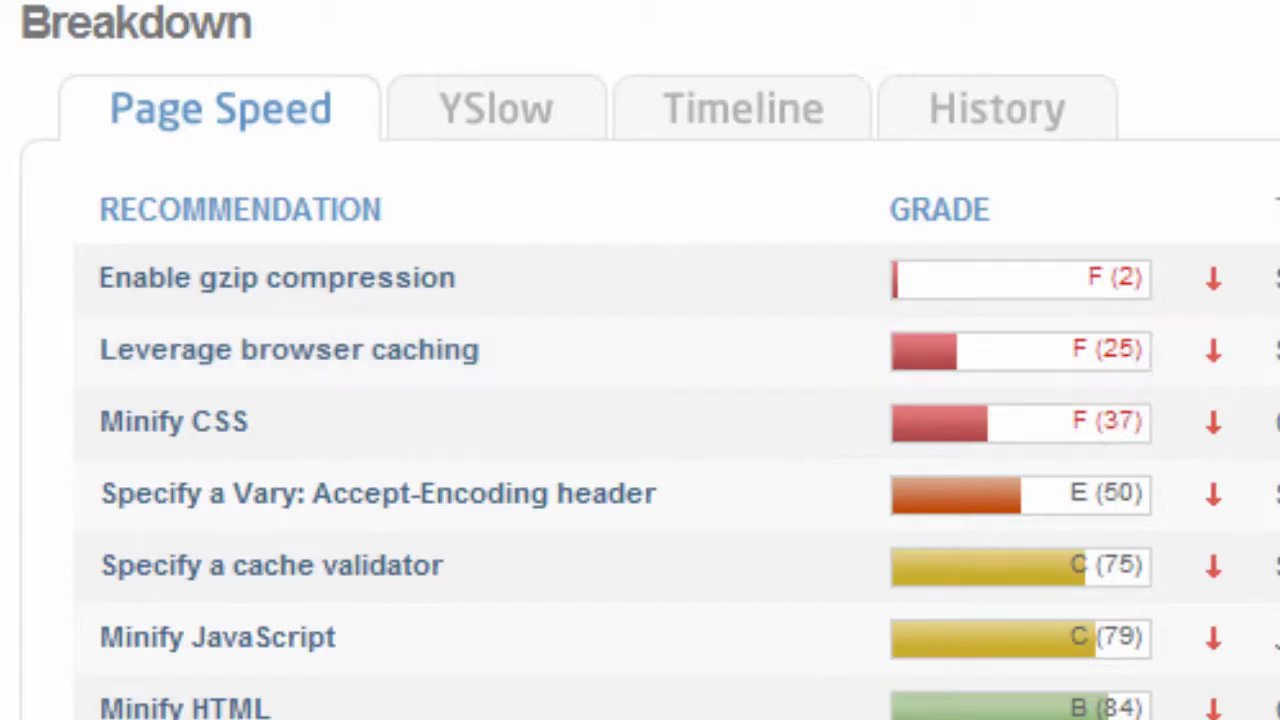
click(500, 130)
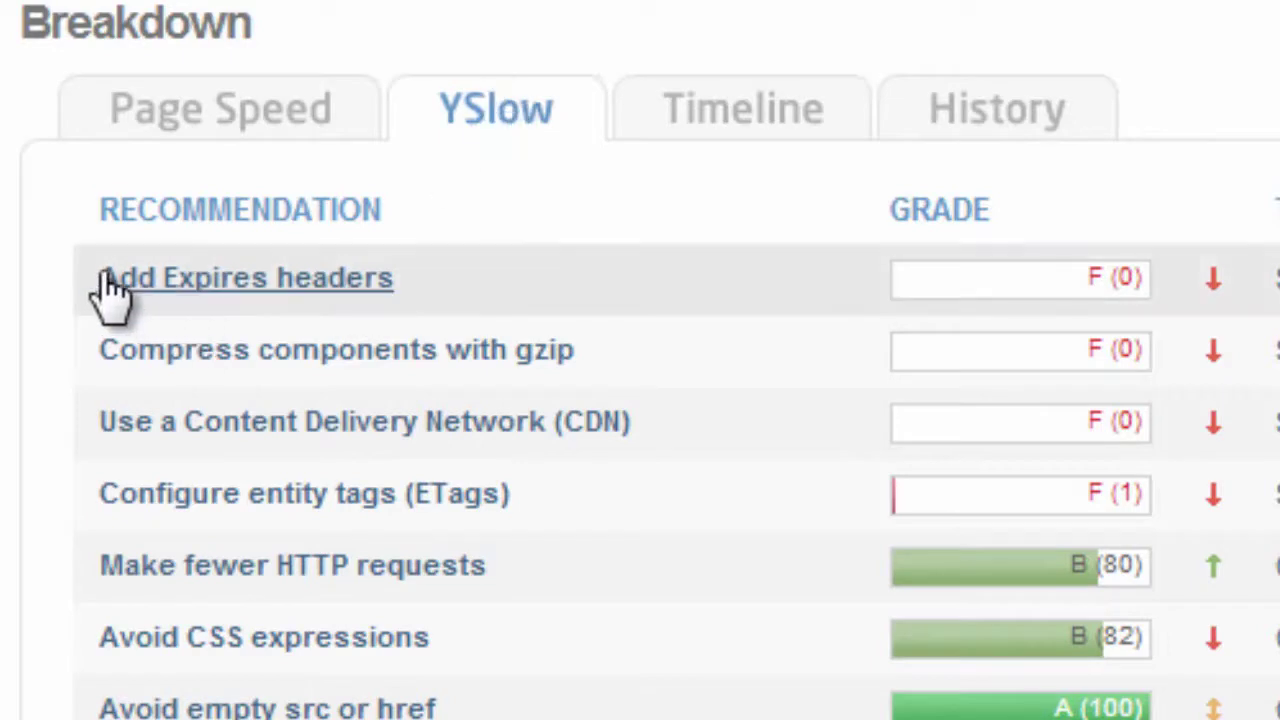
click(235, 140)
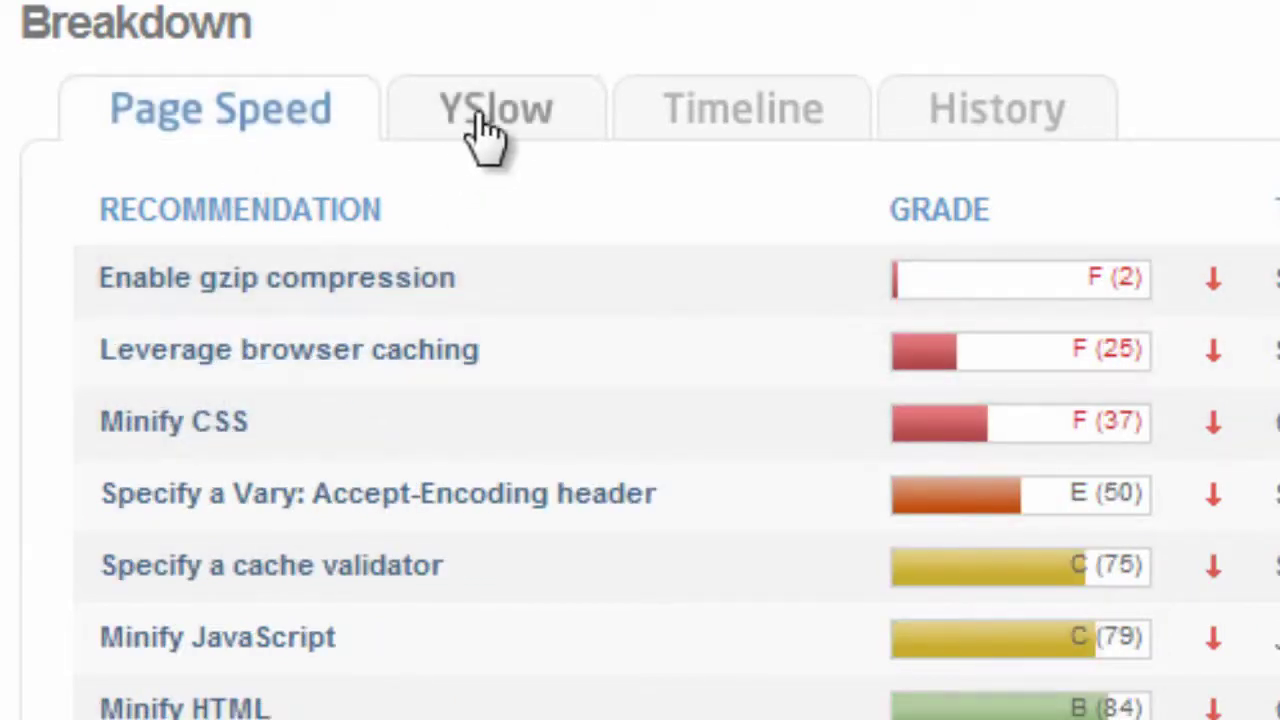
click(478, 115)
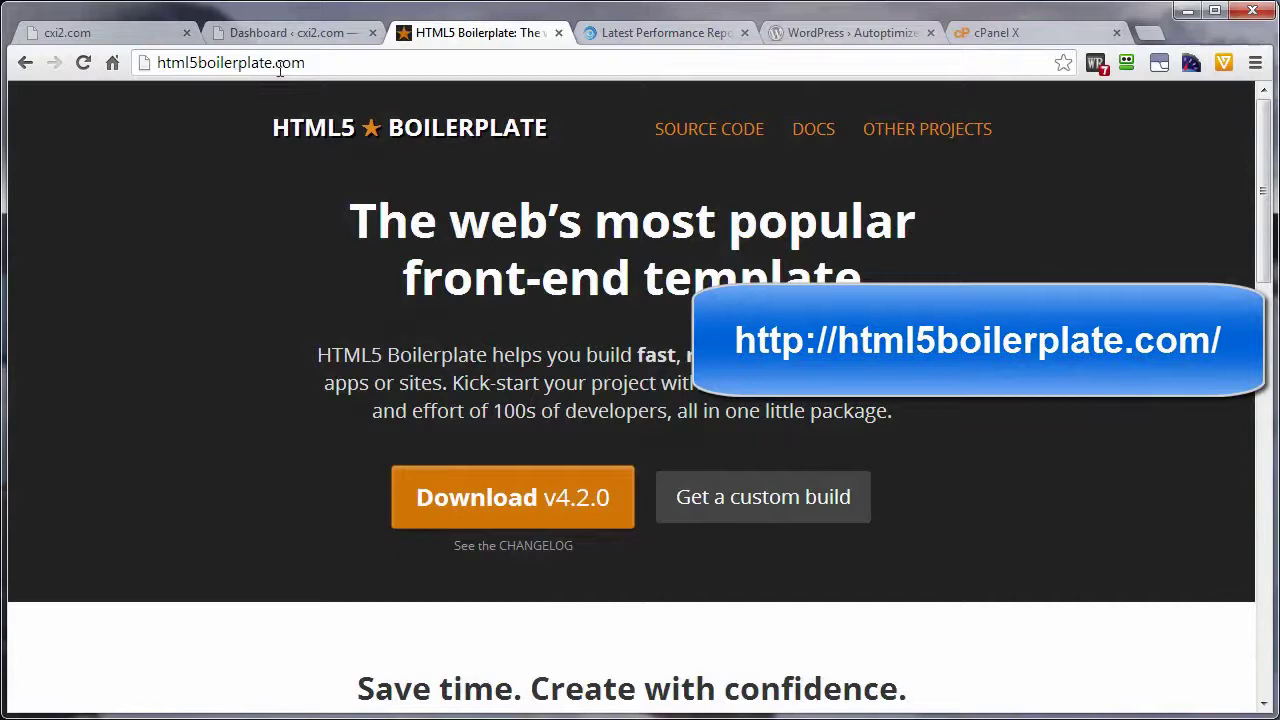
Open the HTML5 Boilerplate source on GitHub and its .htaccess file
click(710, 140)
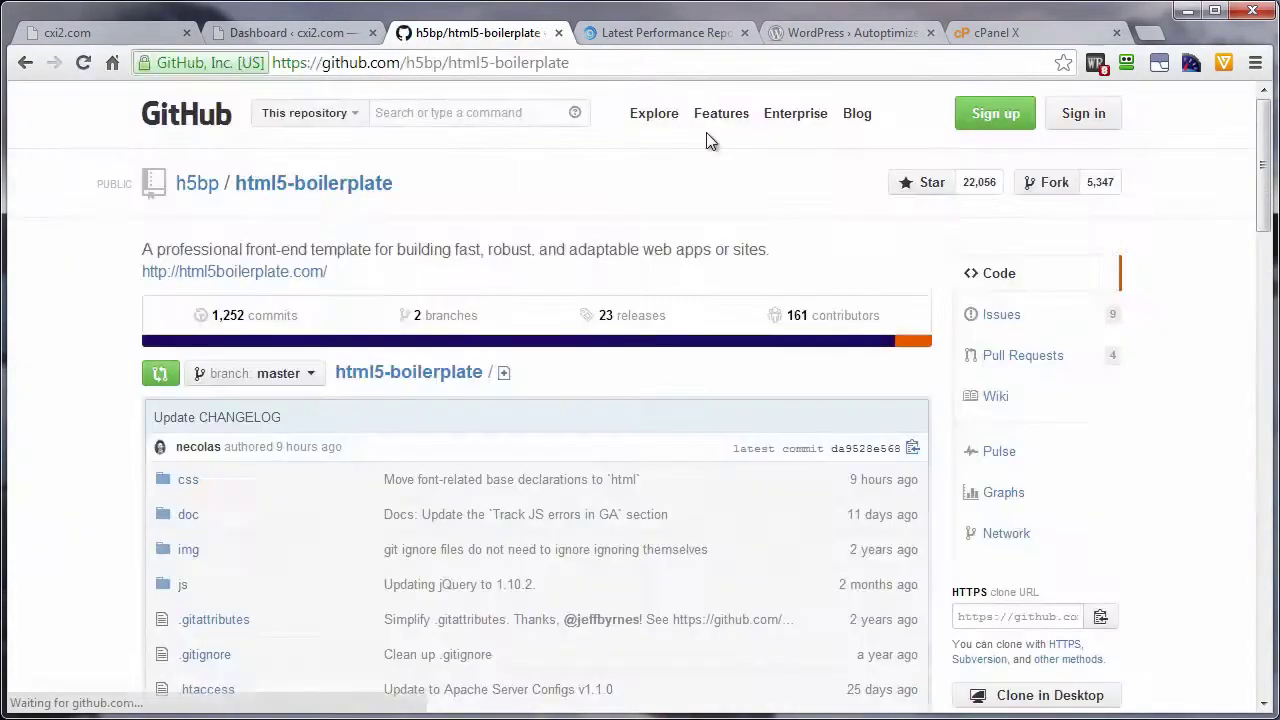
scroll(334, 400, down, 2)
scroll(334, 392, down, 1)
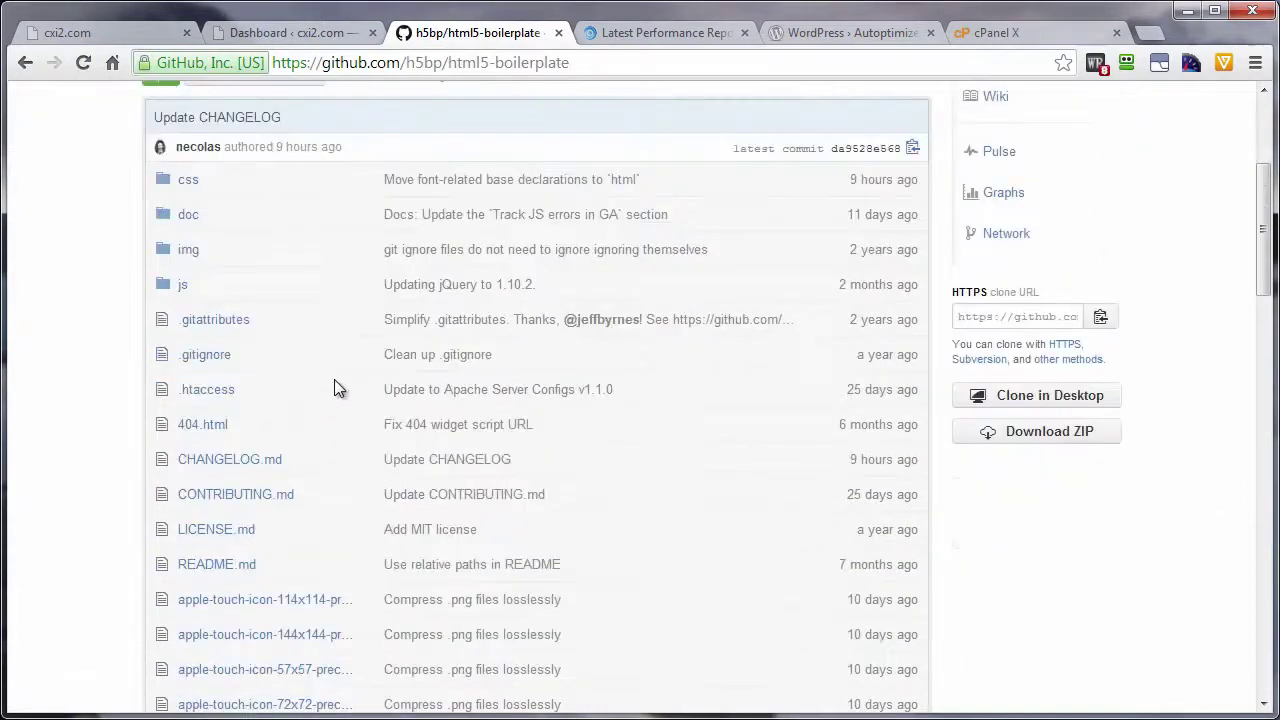
click(203, 395)
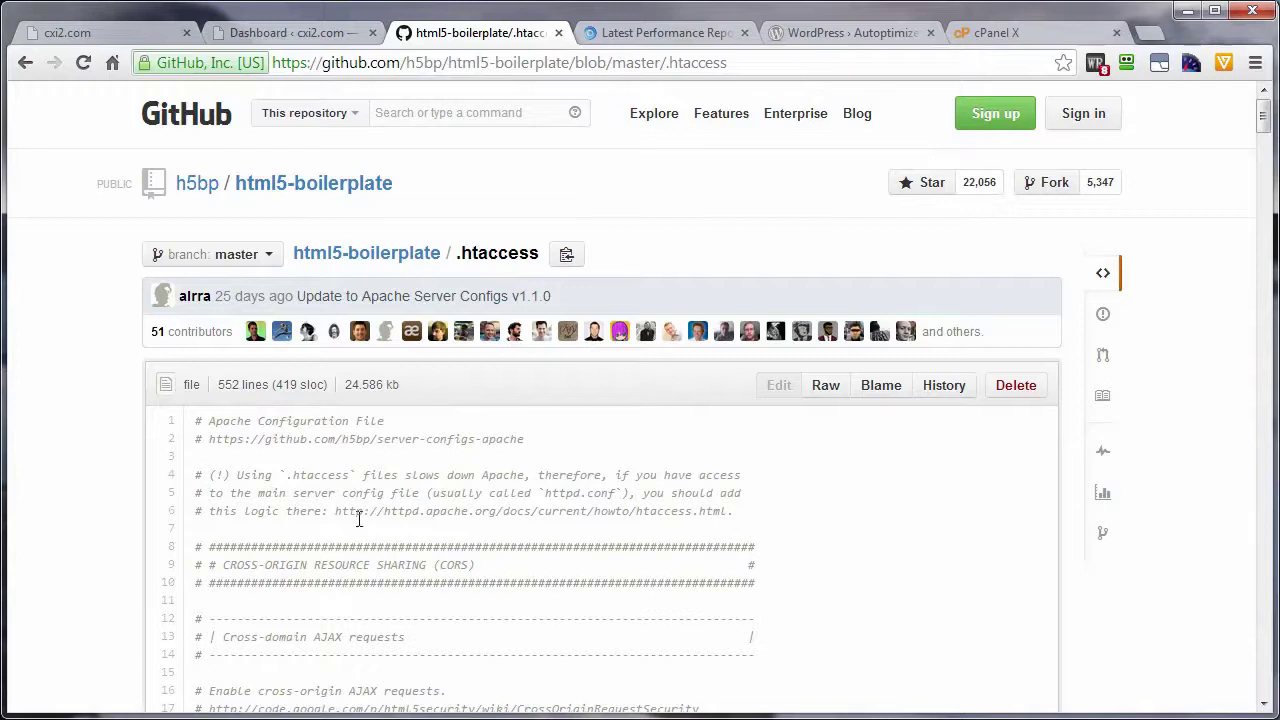
Scroll down .htaccess to the mod_expires Expires headers block through the web font rules
scroll(350, 520, down, 4)
scroll(350, 520, down, 2)
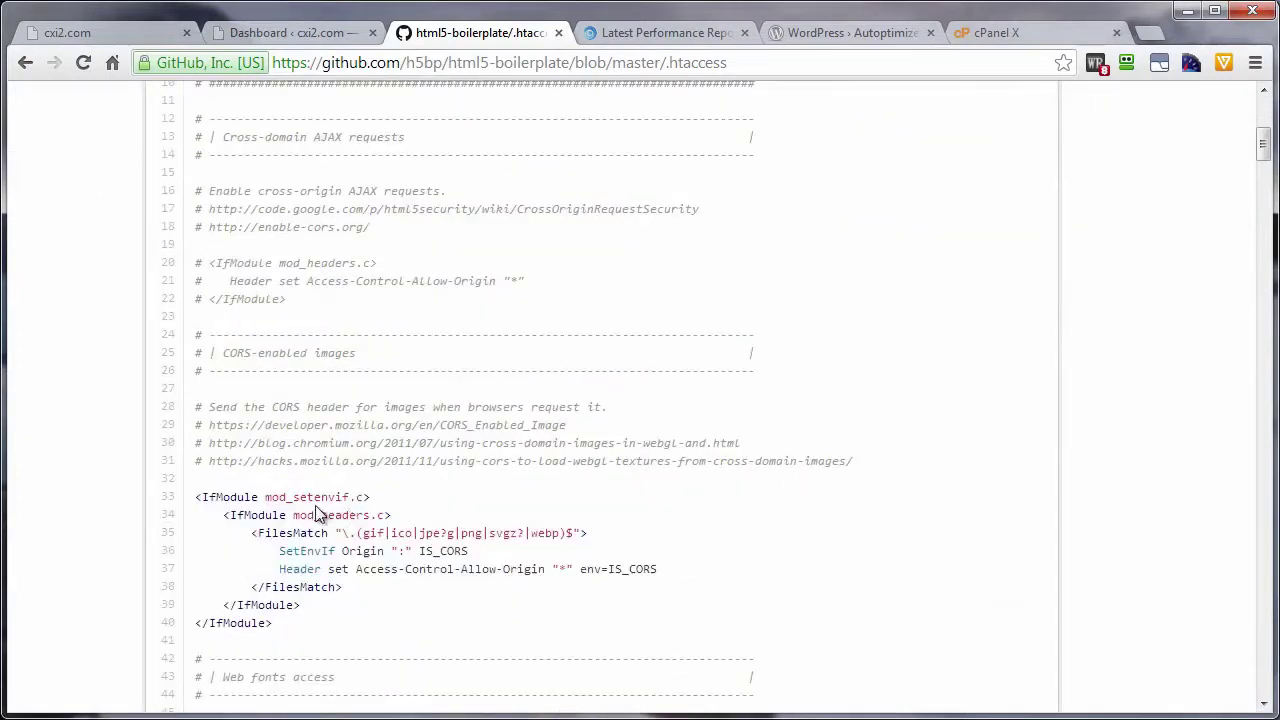
scroll(320, 505, down, 4)
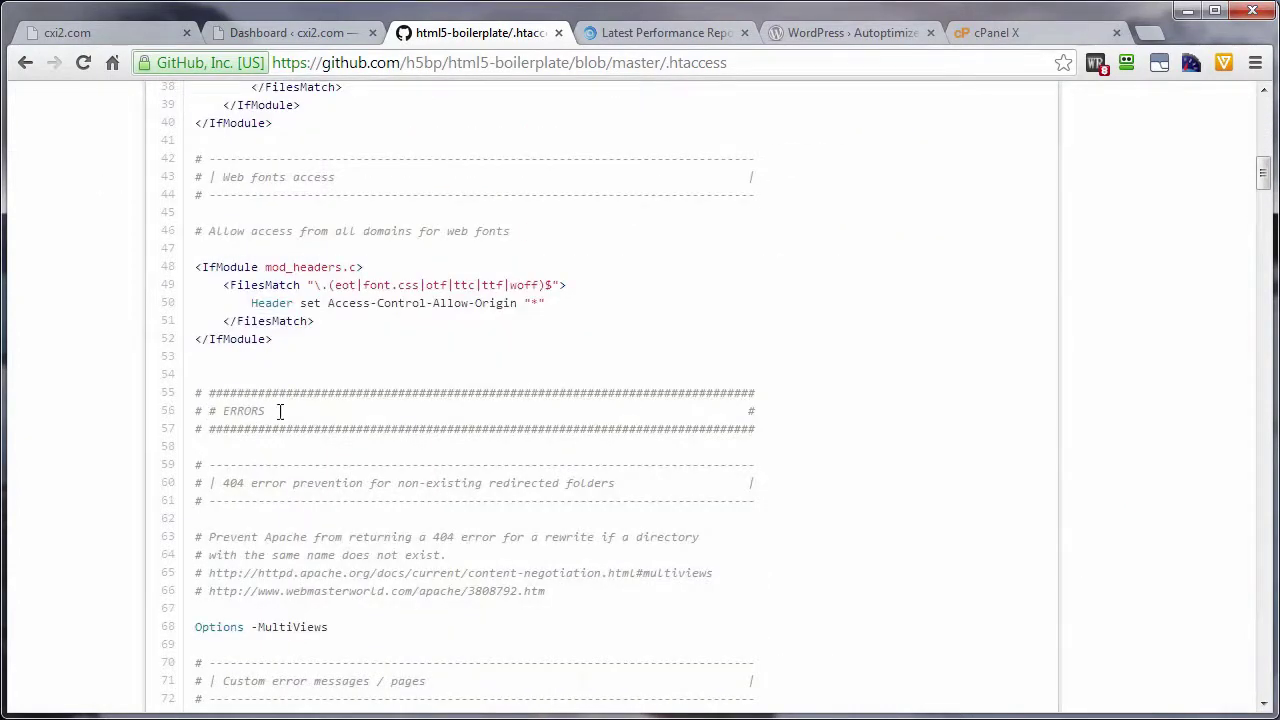
scroll(228, 480, down, 5)
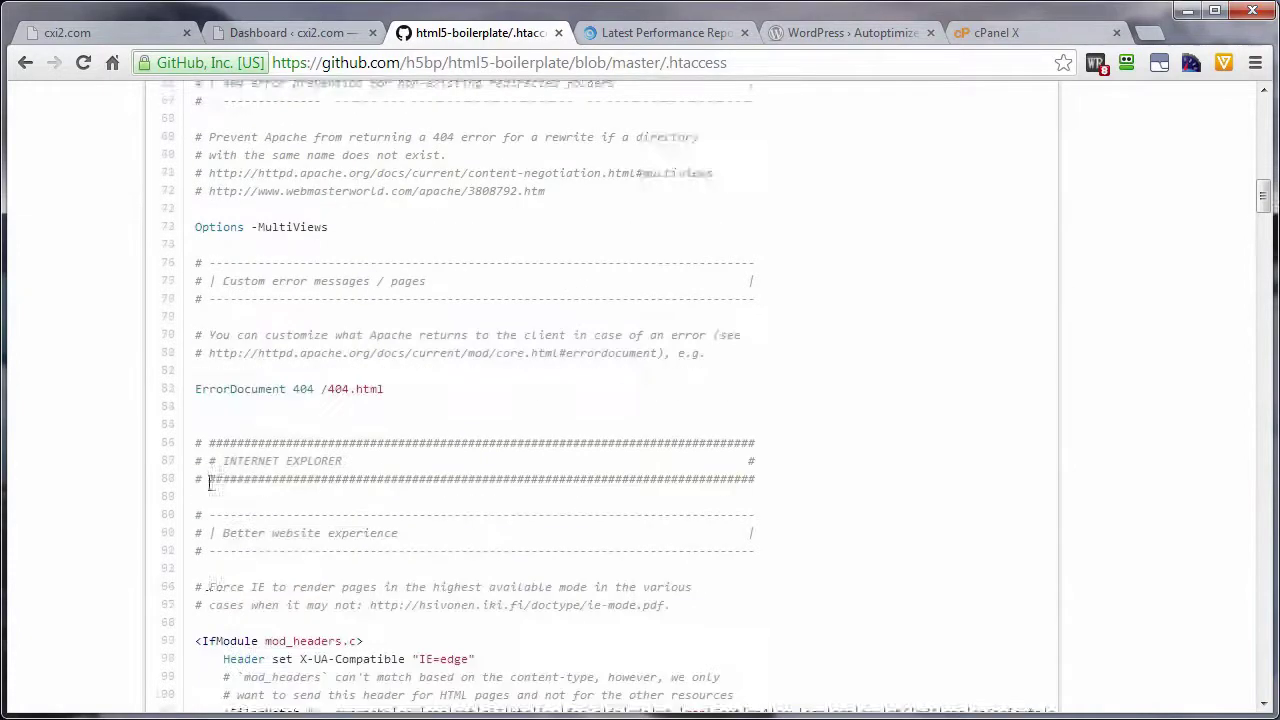
scroll(300, 380, down, 4)
scroll(305, 386, down, 6)
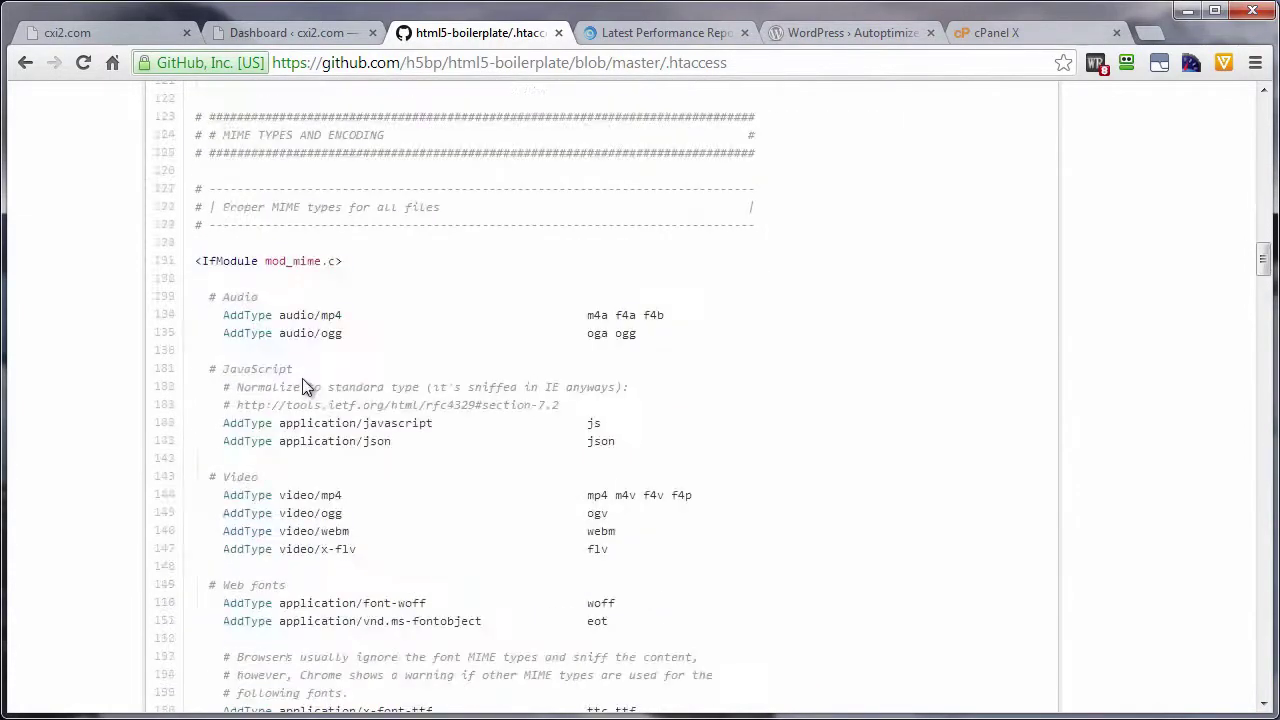
scroll(302, 378, down, 5)
scroll(303, 378, down, 4)
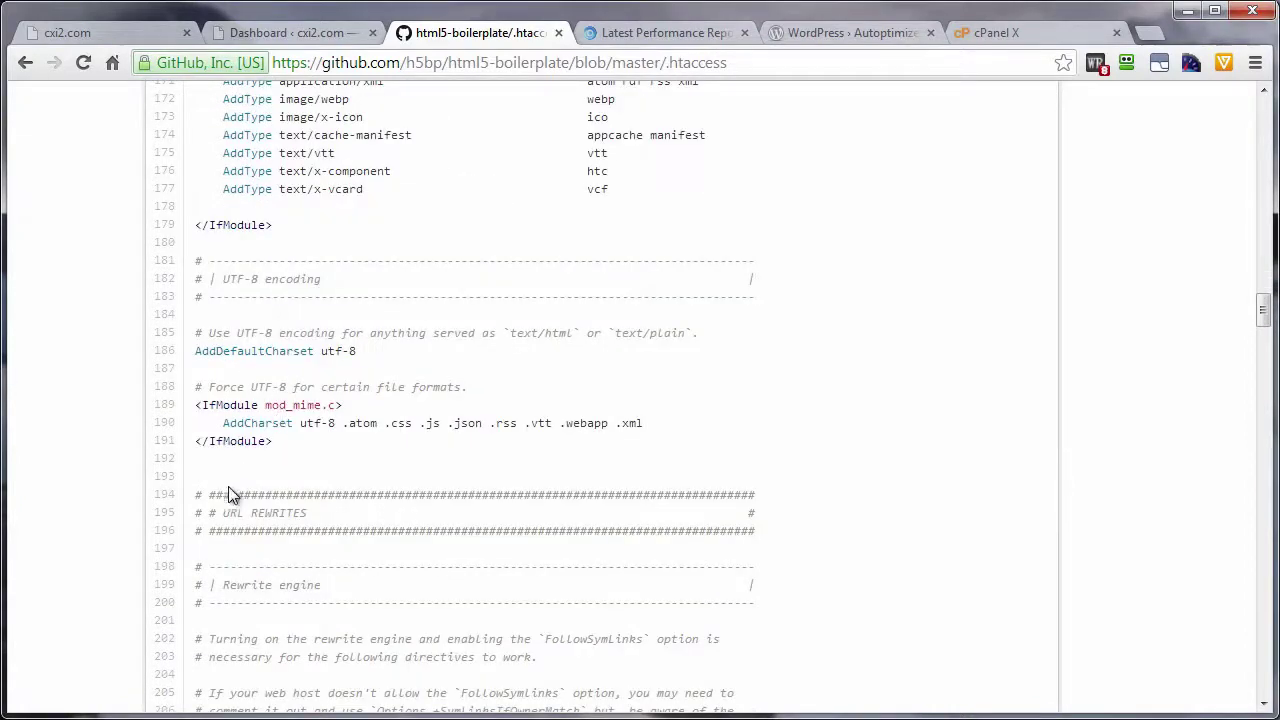
scroll(250, 494, down, 4)
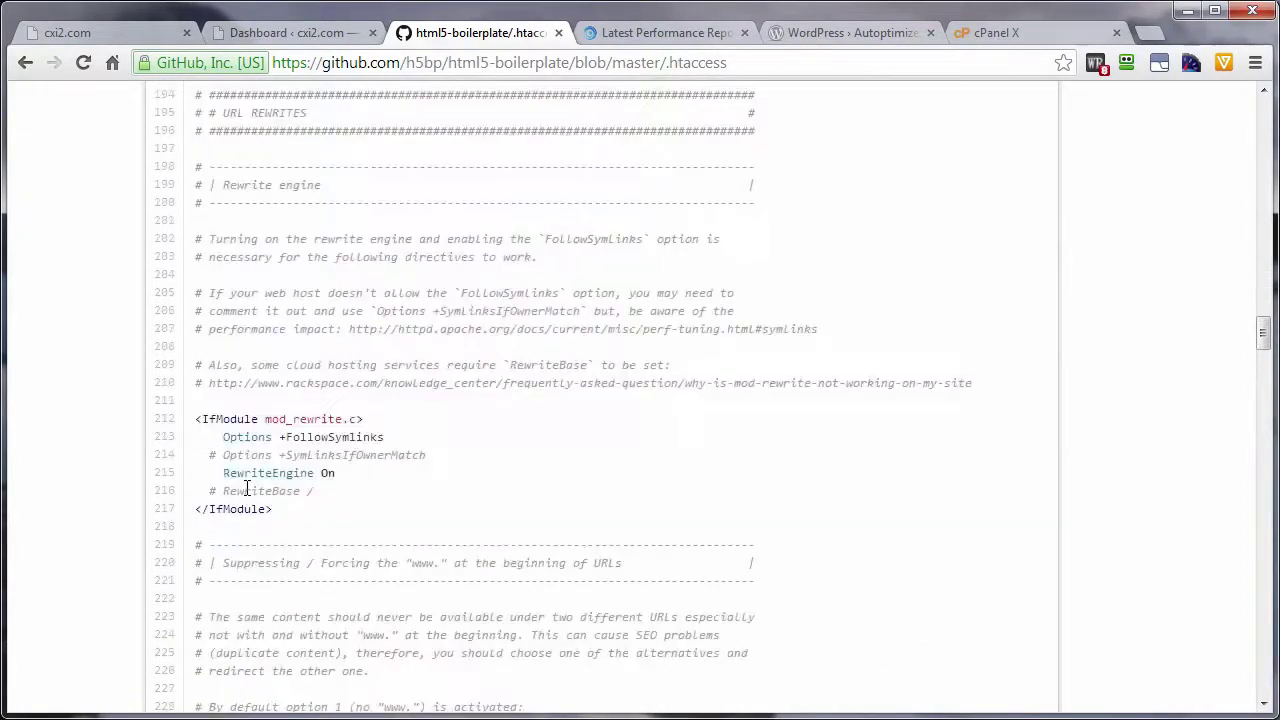
scroll(250, 494, down, 2)
scroll(245, 497, down, 4)
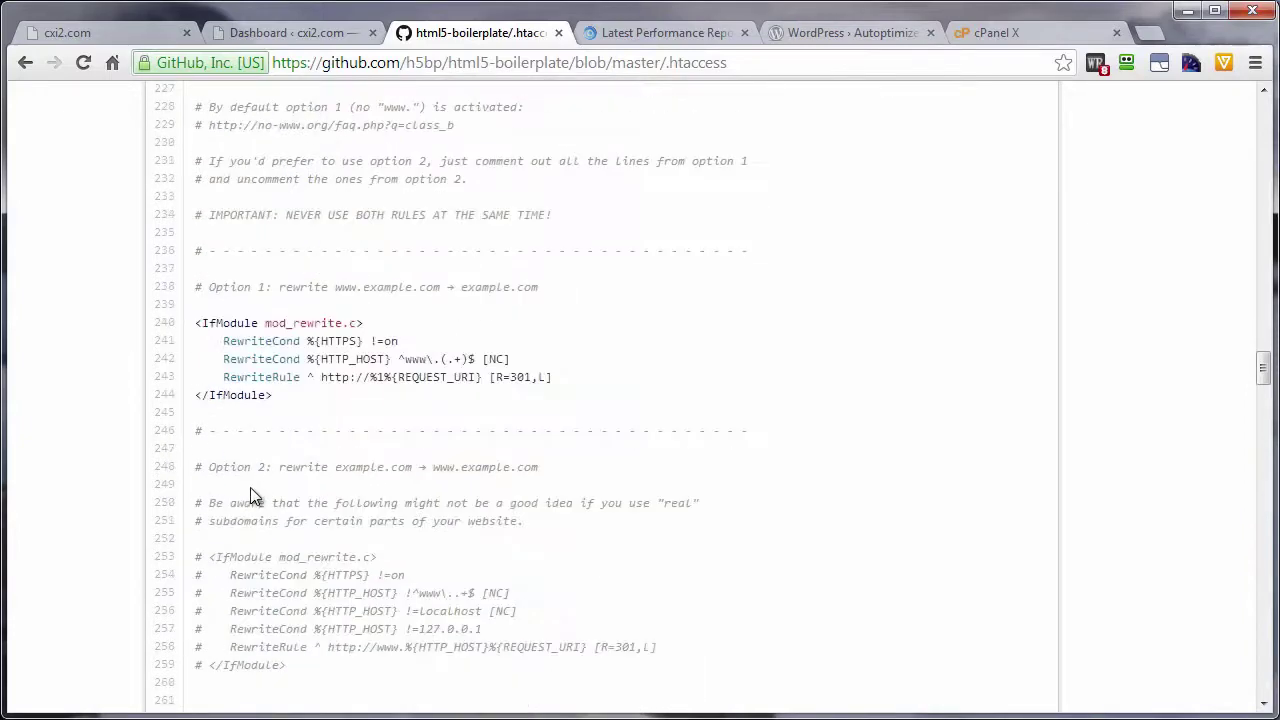
scroll(243, 497, down, 4)
scroll(241, 500, down, 1)
scroll(230, 415, down, 4)
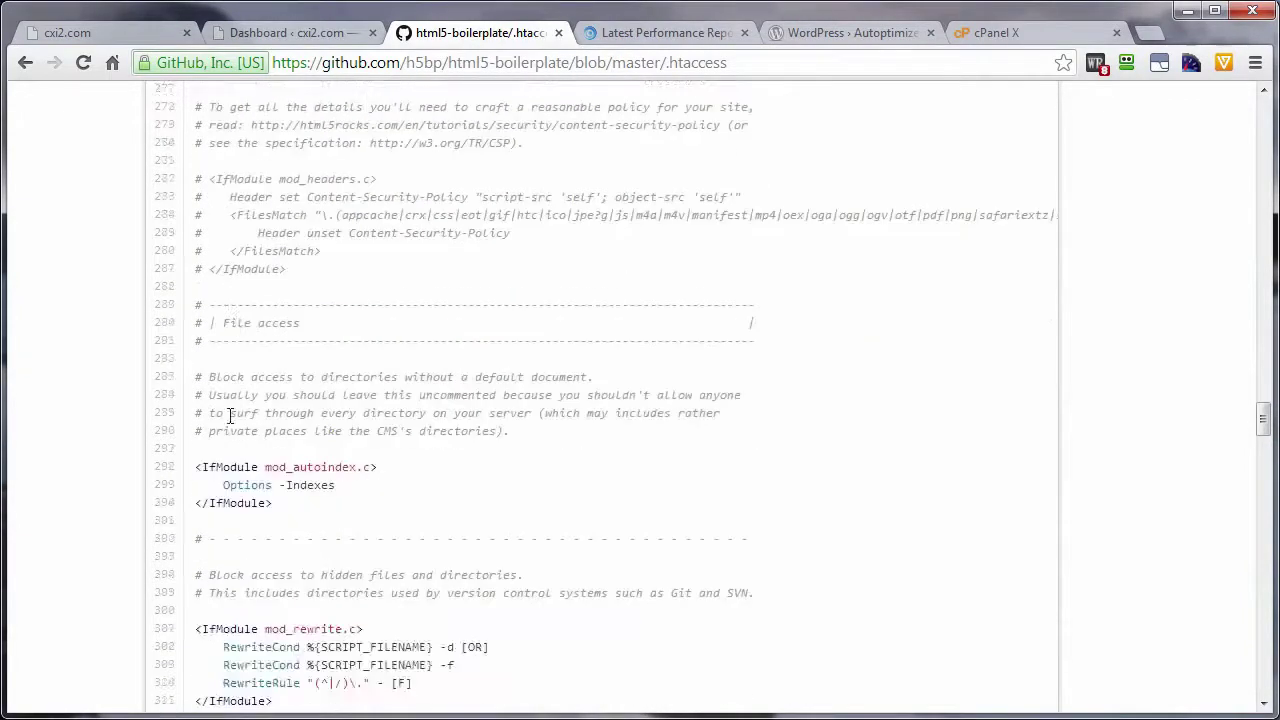
scroll(228, 415, down, 1)
scroll(140, 425, down, 3)
scroll(140, 425, down, 4)
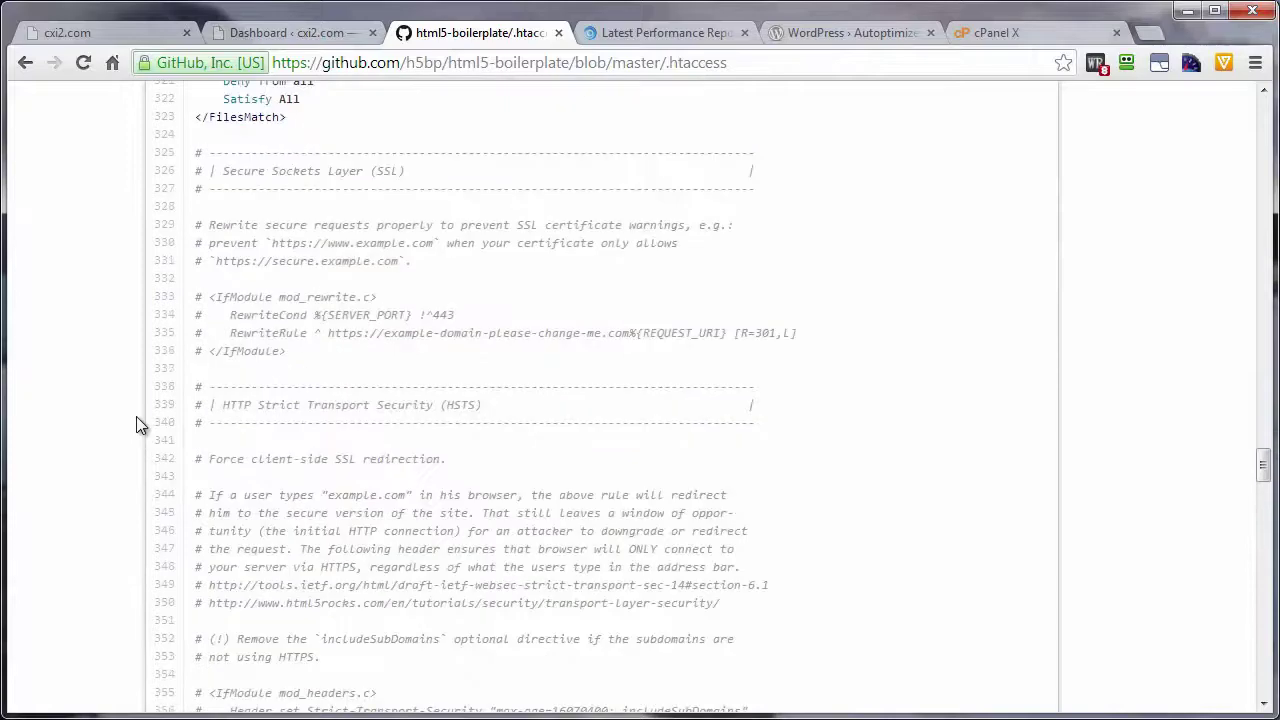
scroll(136, 416, down, 3)
scroll(135, 417, down, 2)
scroll(131, 418, down, 4)
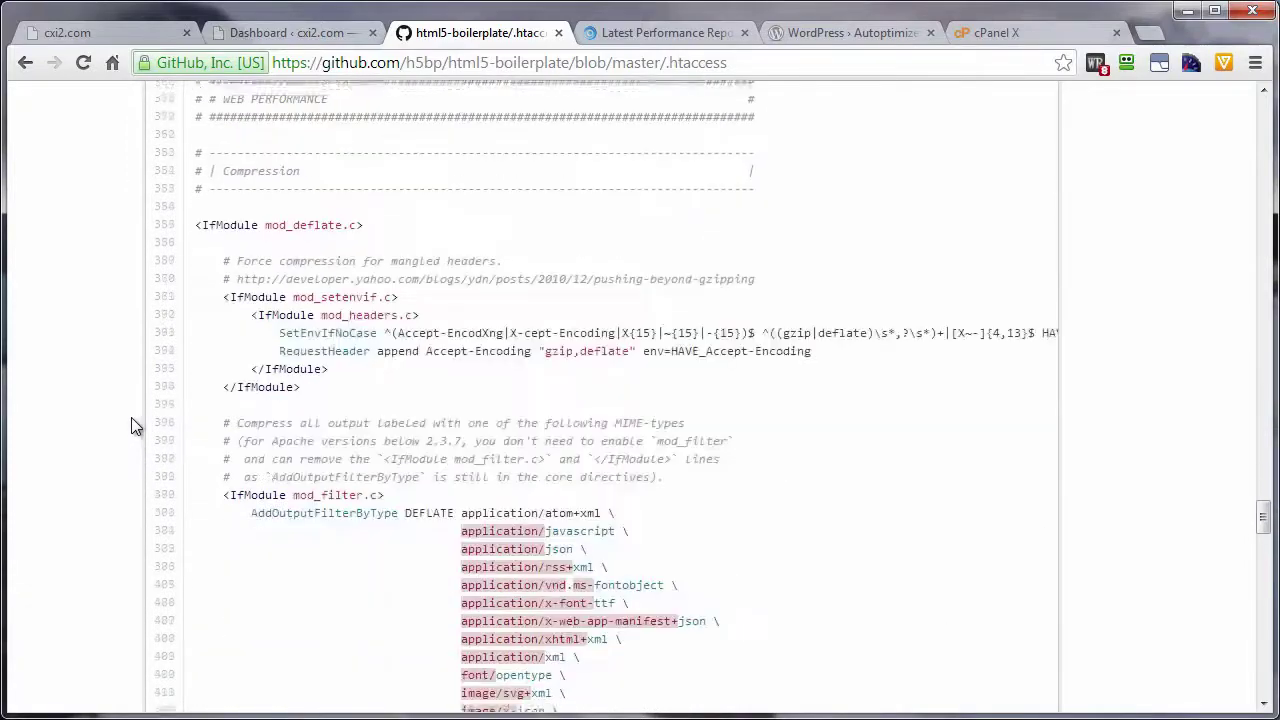
scroll(131, 418, down, 1)
scroll(131, 418, down, 5)
scroll(131, 417, down, 3)
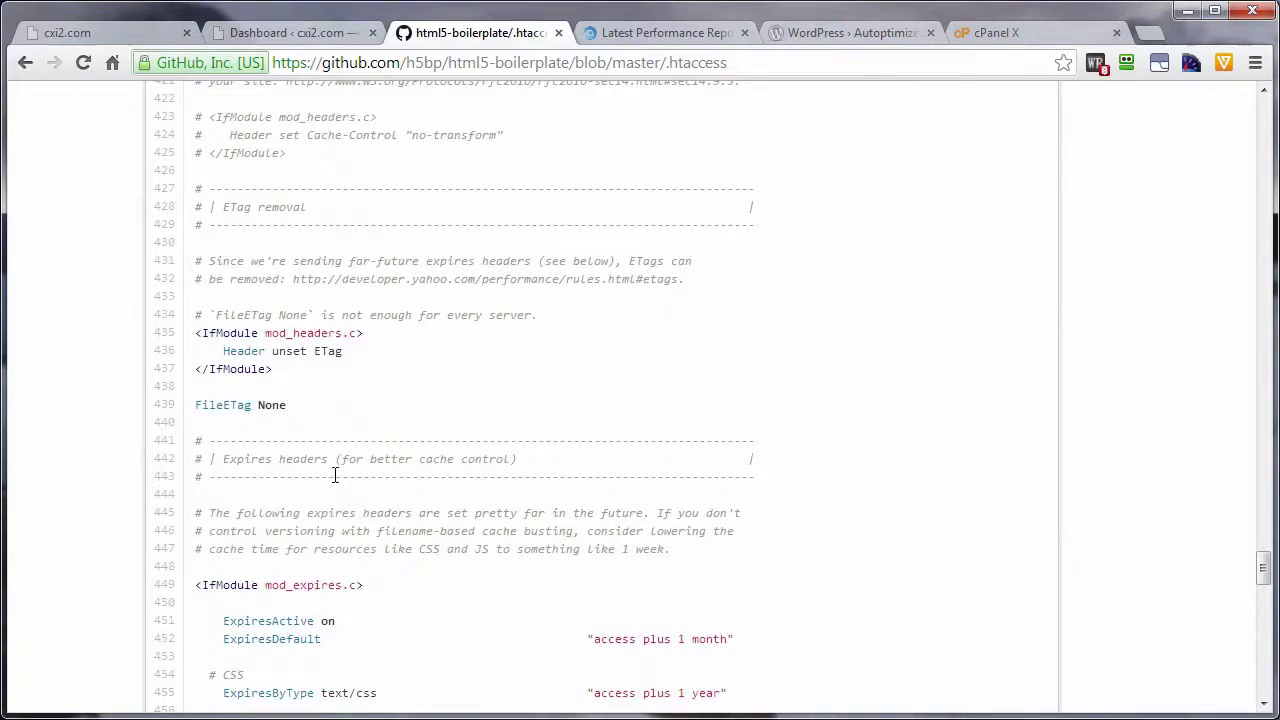
scroll(258, 455, down, 2)
scroll(258, 461, down, 2)
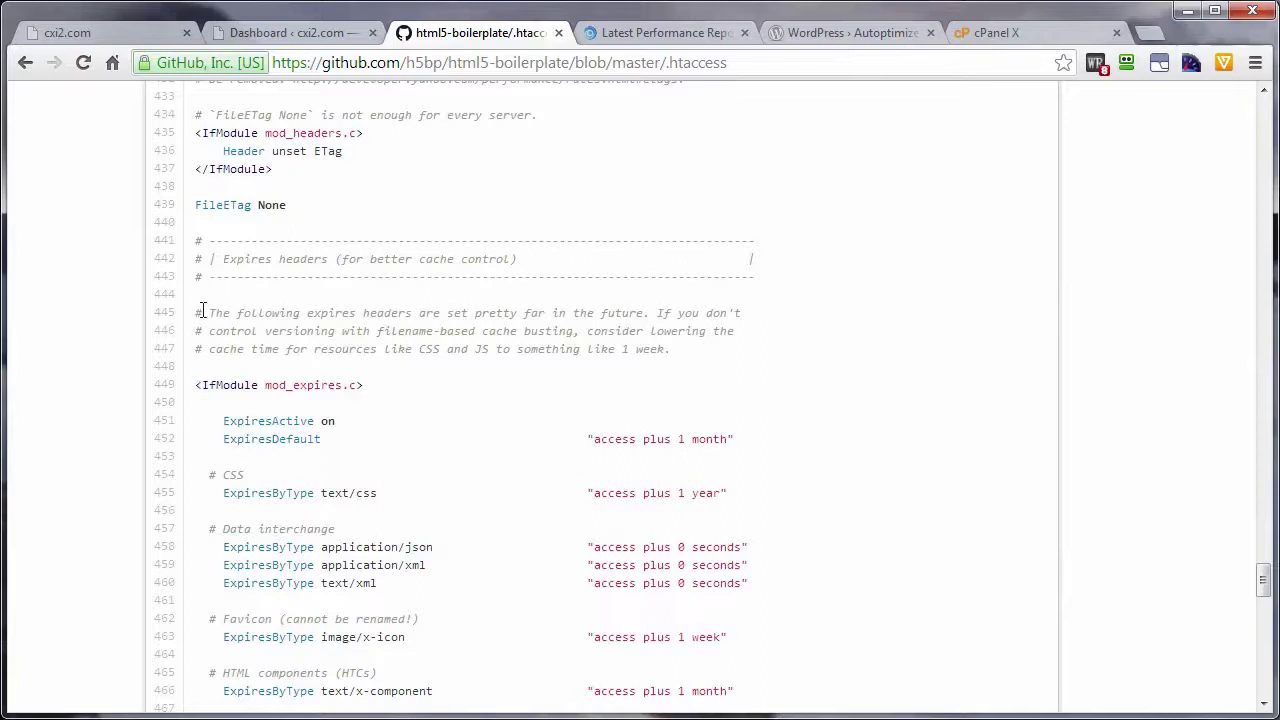
scroll(249, 271, down, 5)
scroll(243, 320, down, 4)
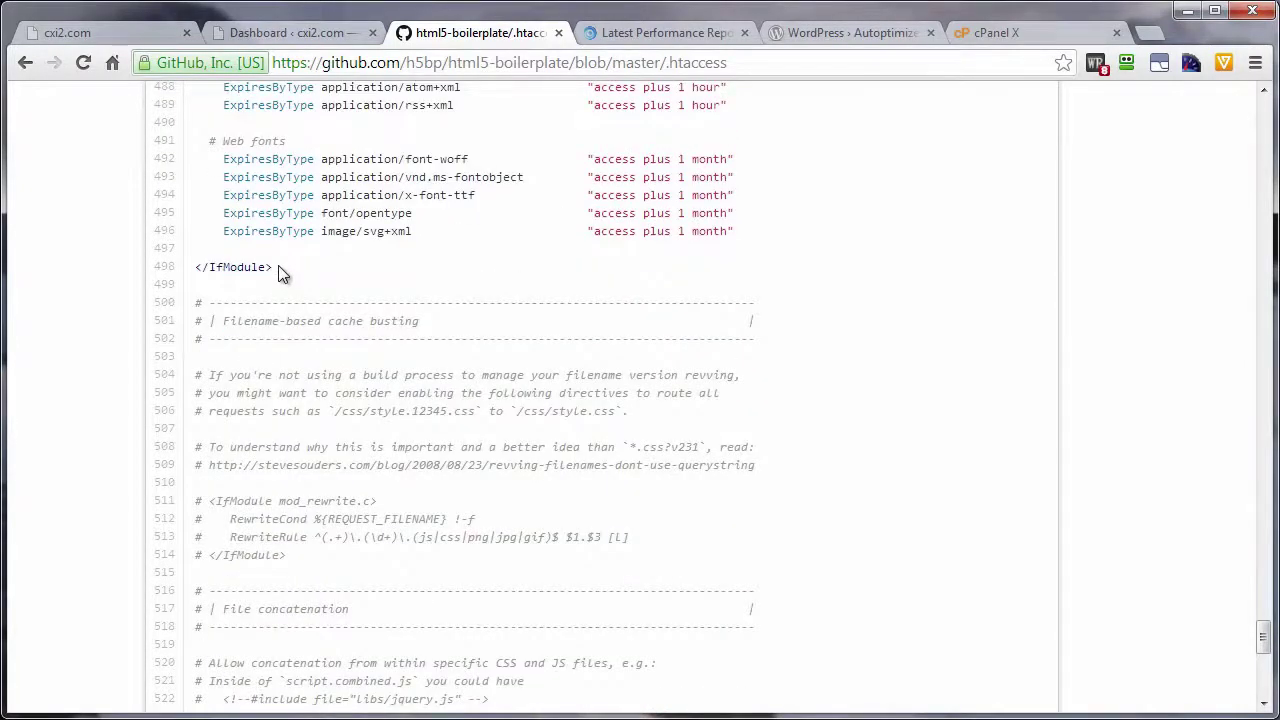
Select the whole mod_expires Expires headers block in the boilerplate .htaccess
mouse_move(276, 268)
mouse_down()
mouse_move(224, 193)
mouse_move(252, 400)
mouse_move(238, 320)
mouse_move(274, 316)
mouse_up()
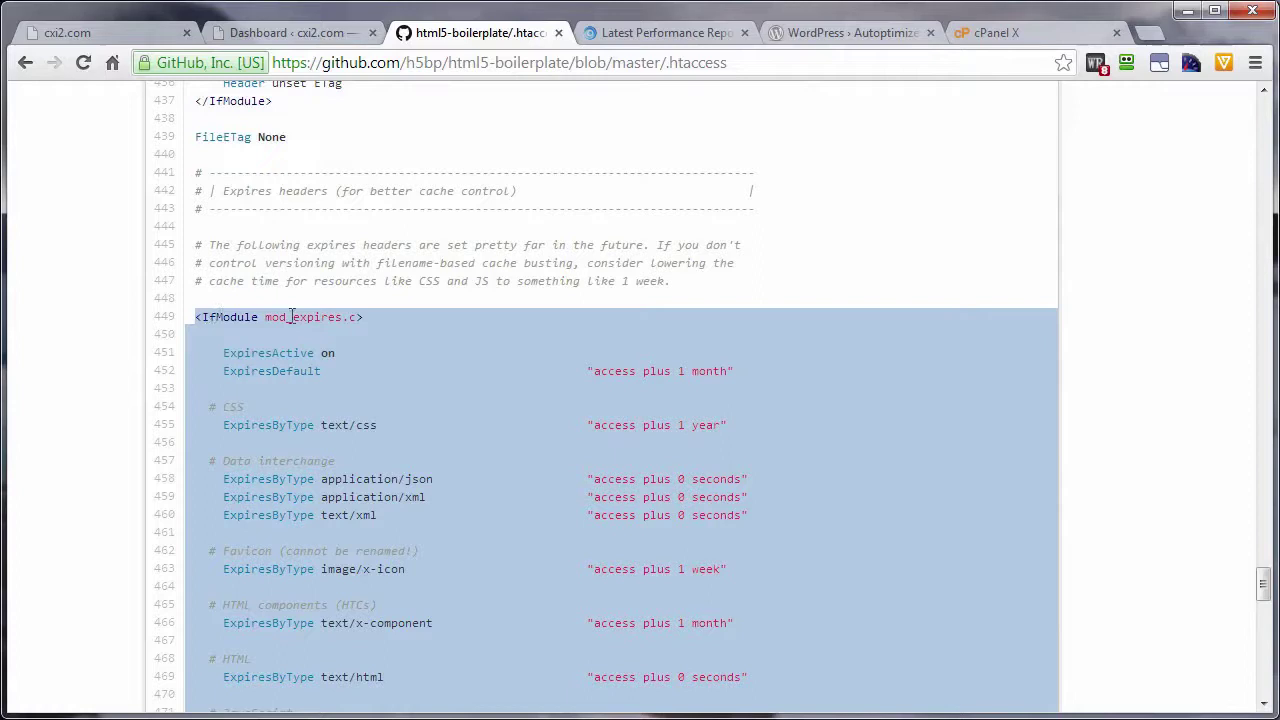
scroll(292, 318, down, 5)
scroll(285, 470, down, 3)
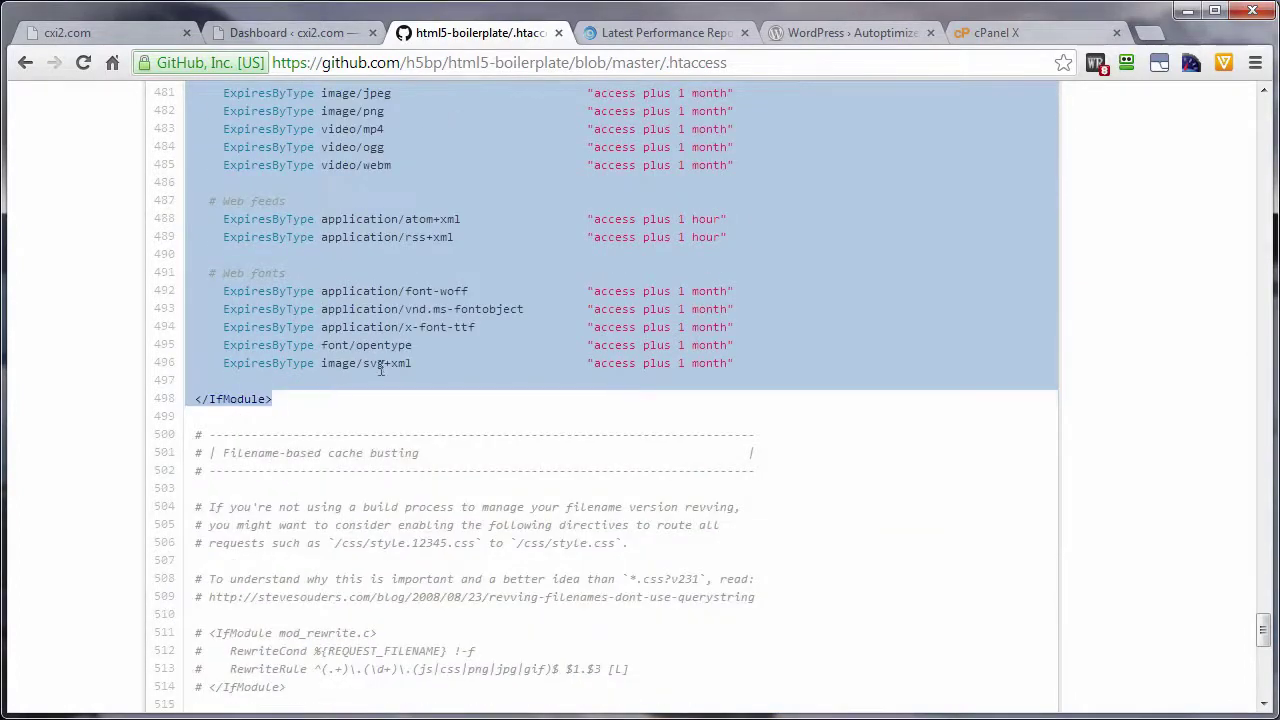
scroll(384, 345, up, 2)
scroll(375, 400, up, 4)
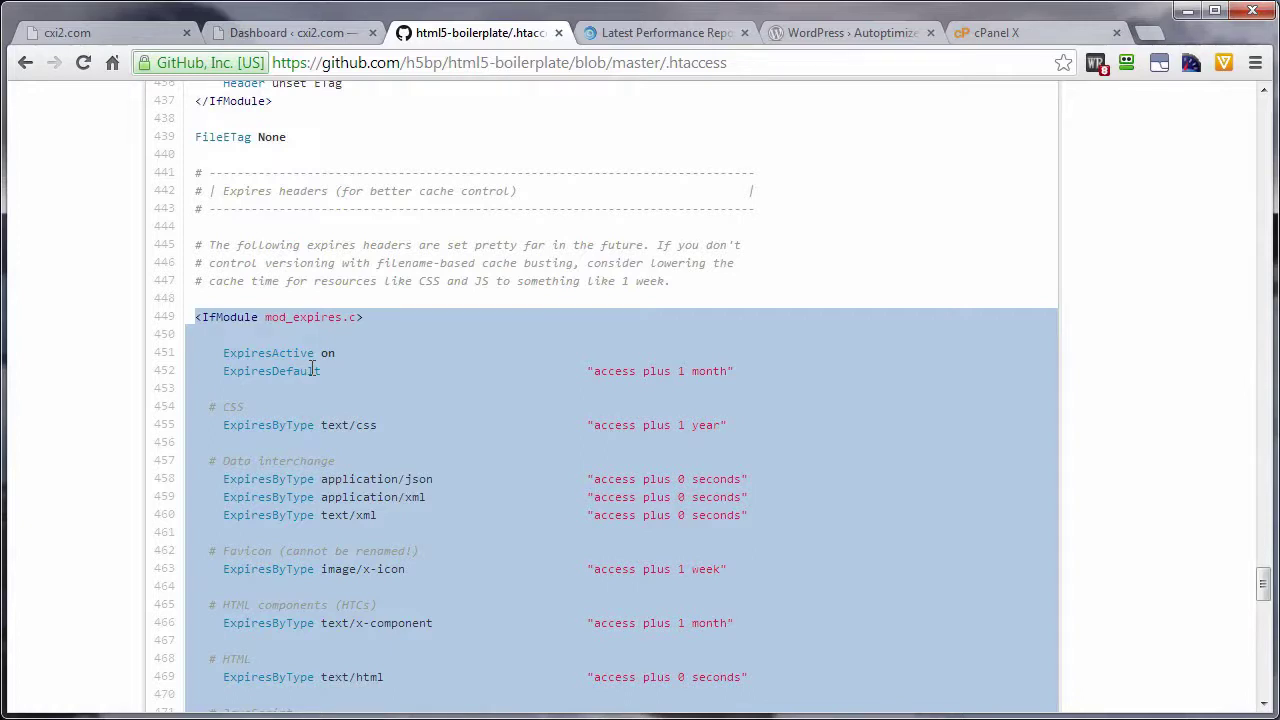
scroll(294, 469, down, 3)
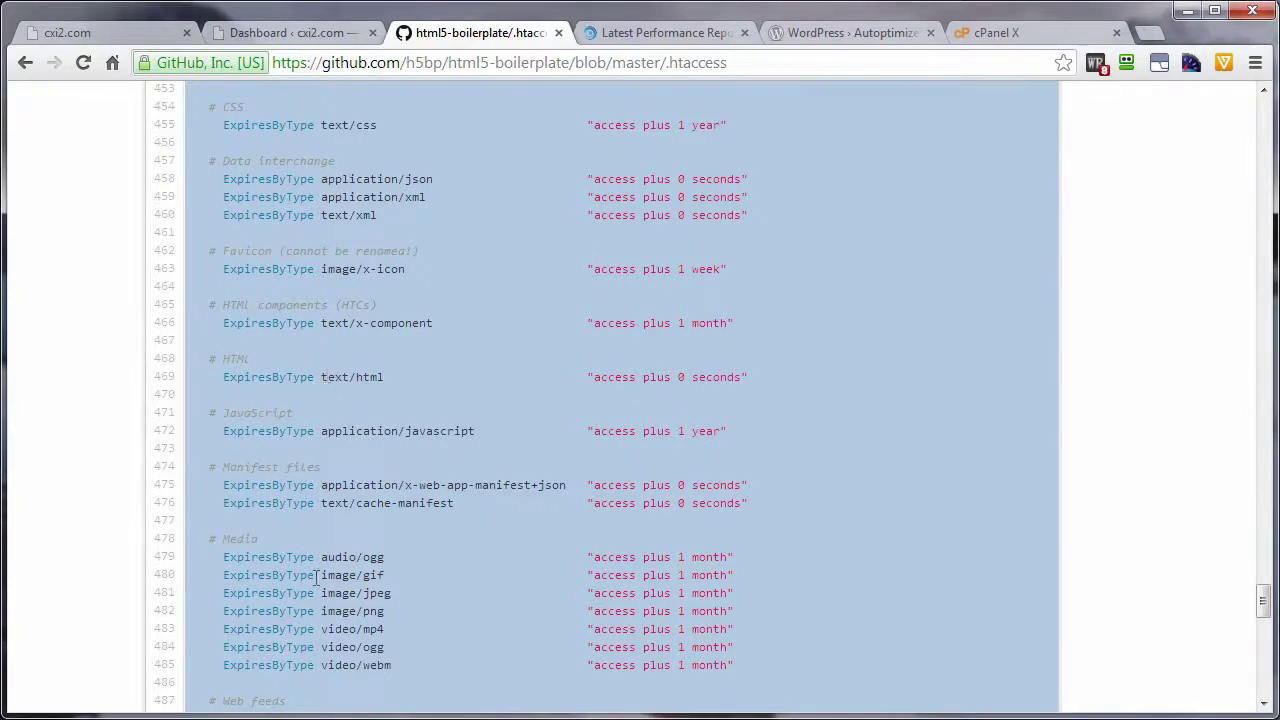
scroll(335, 610, up, 6)
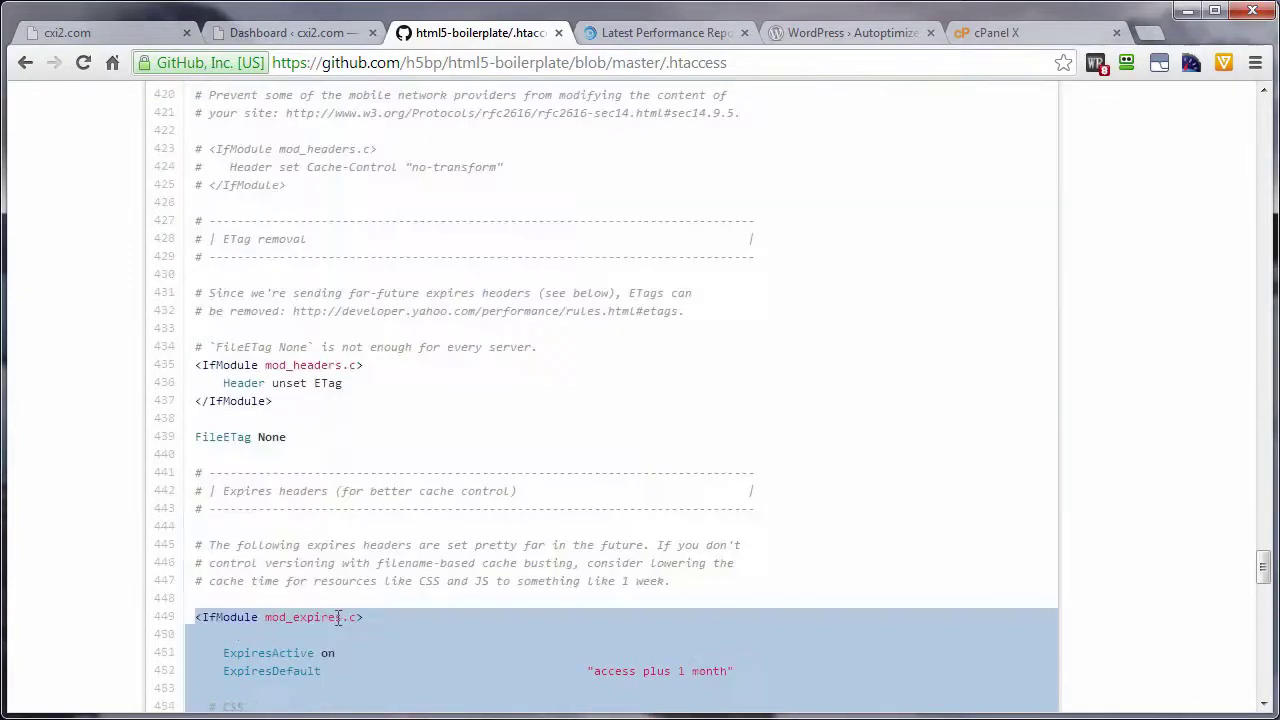
scroll(325, 590, down, 3)
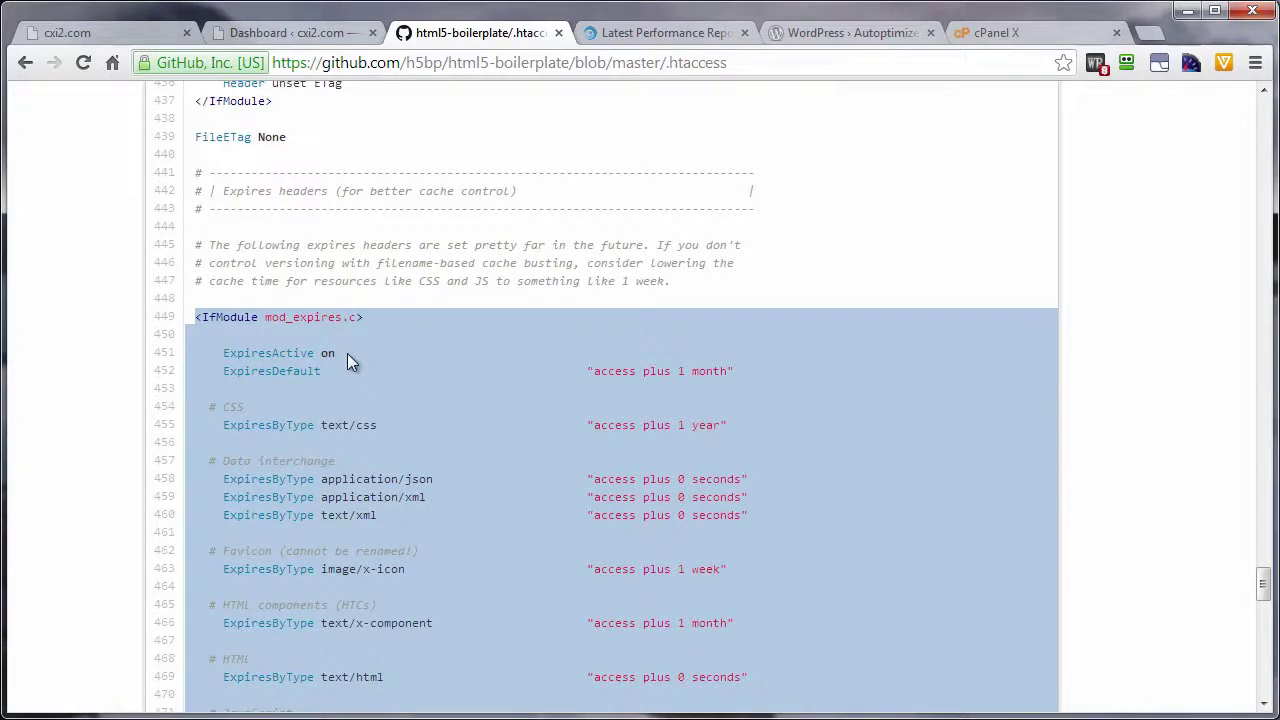
Copy the selected Expires headers block and switch to the cPanel tab
right_click(350, 383)
click(401, 397)
click(994, 33)
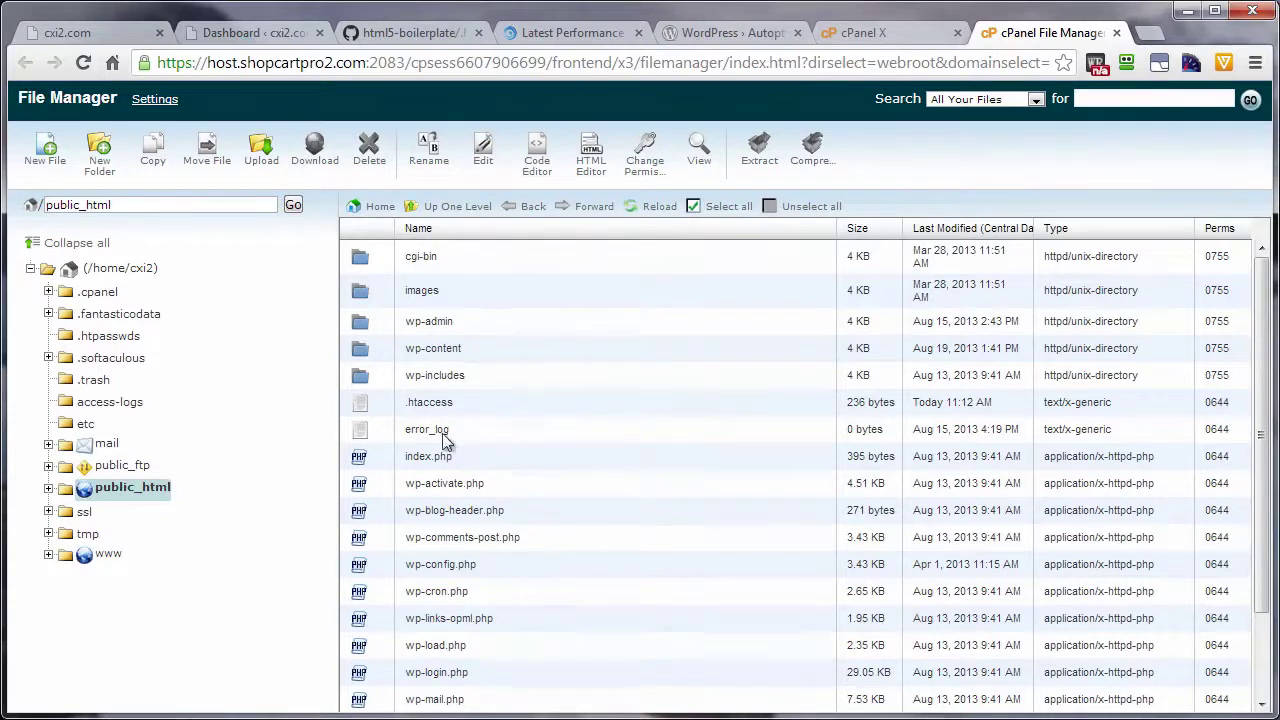
Open the public_html .htaccess file with Code Edit in cPanel File Manager
click(379, 405)
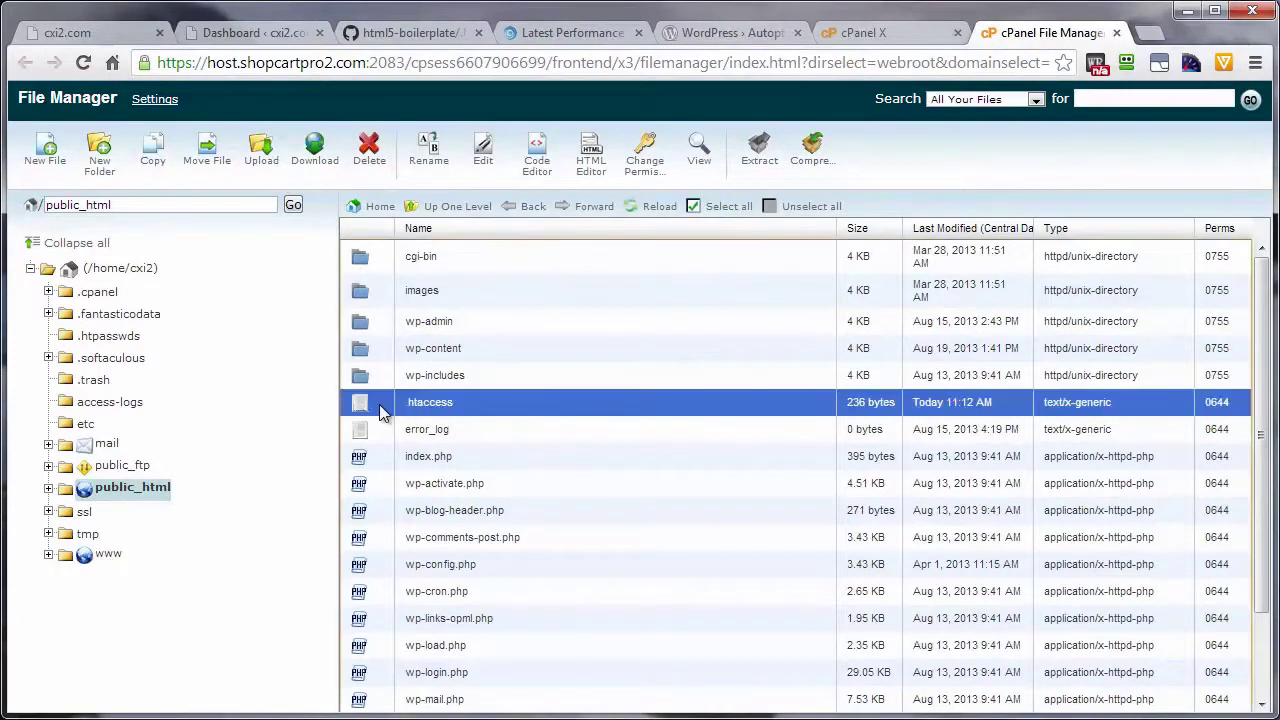
right_click(379, 408)
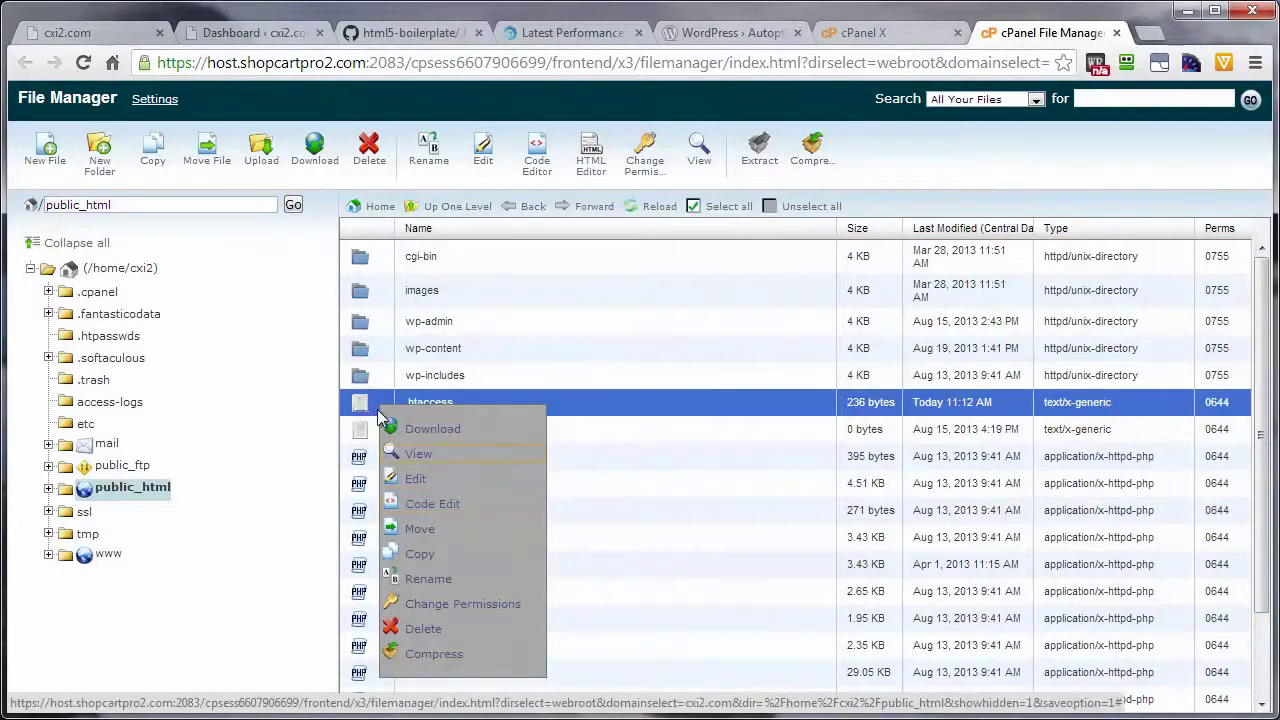
click(537, 165)
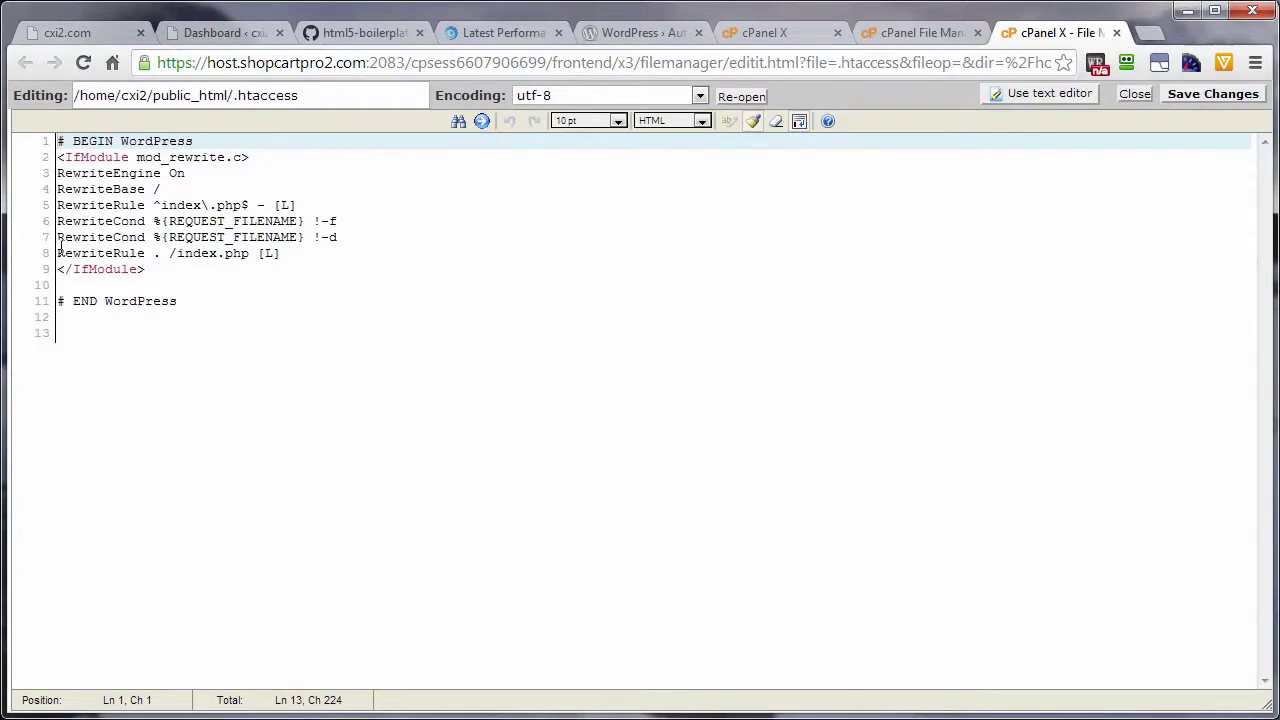
Paste the mod_expires block at line 13 below the WordPress rules and review the ExpiresDefault line
right_click(64, 332)
click(114, 448)
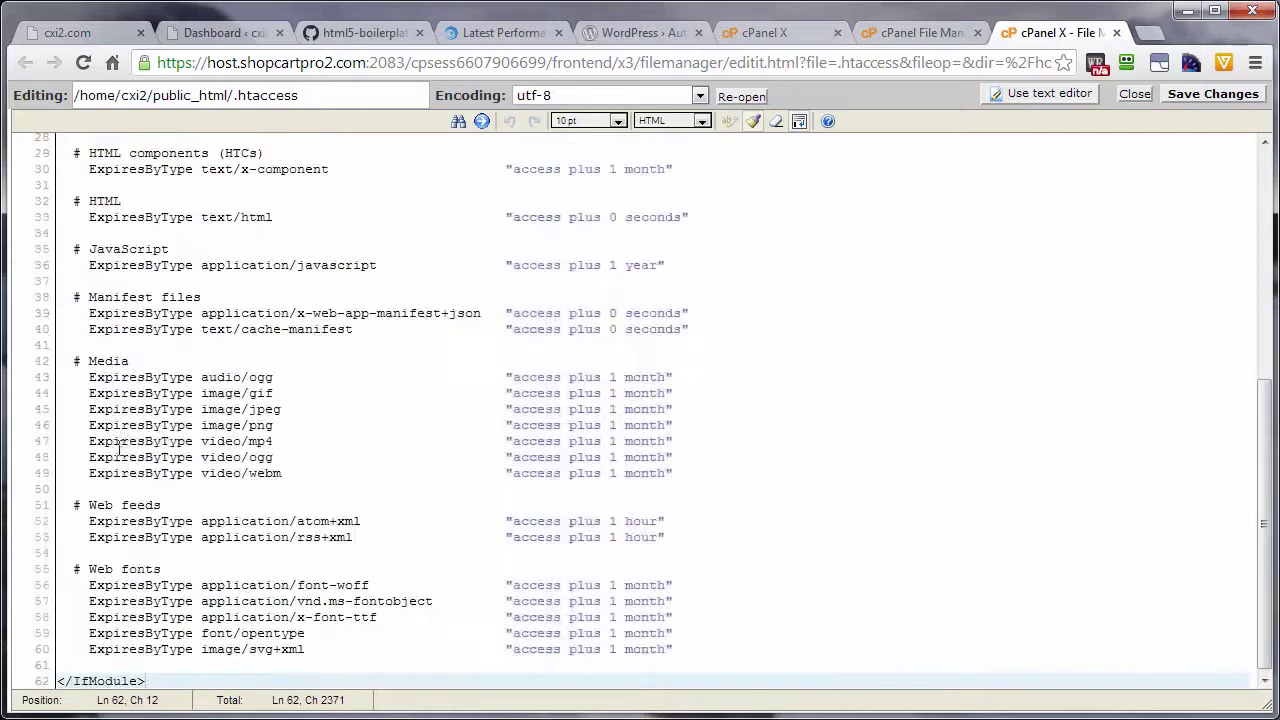
scroll(303, 478, up, 2)
scroll(303, 478, up, 5)
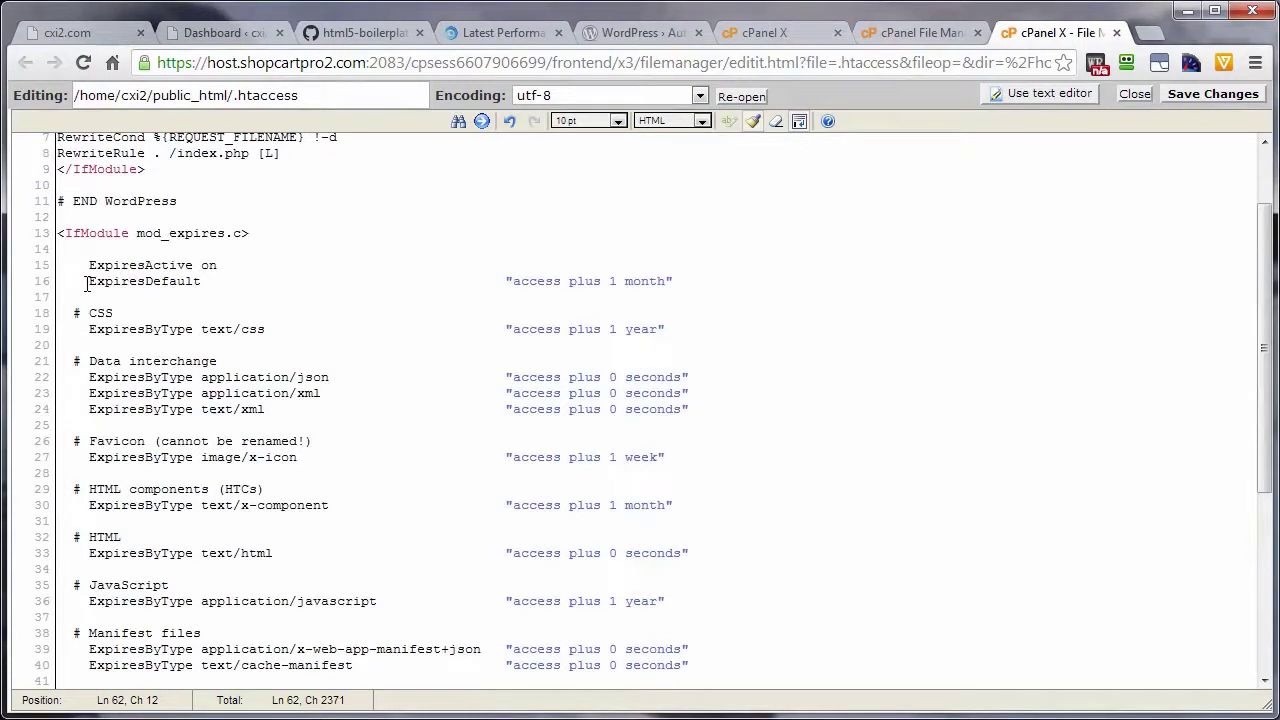
drag(86, 282, 219, 287)
click(190, 284)
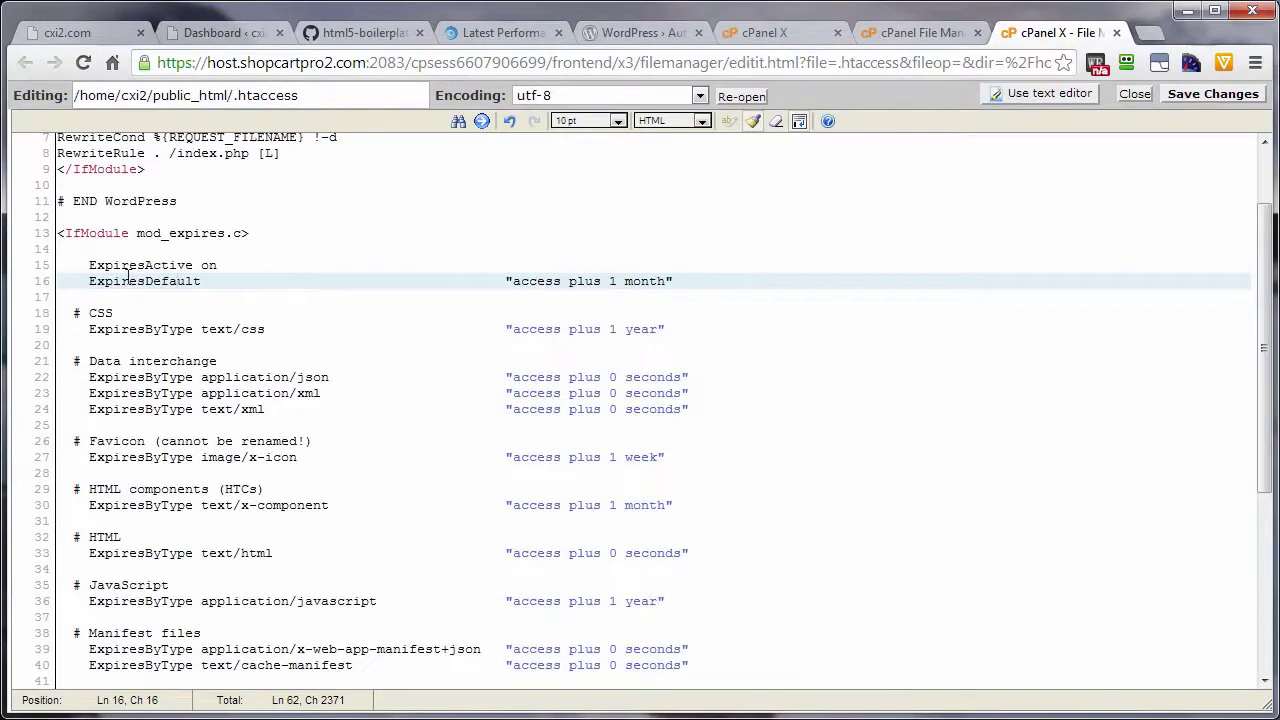
scroll(406, 569, down, 1)
scroll(406, 569, down, 1)
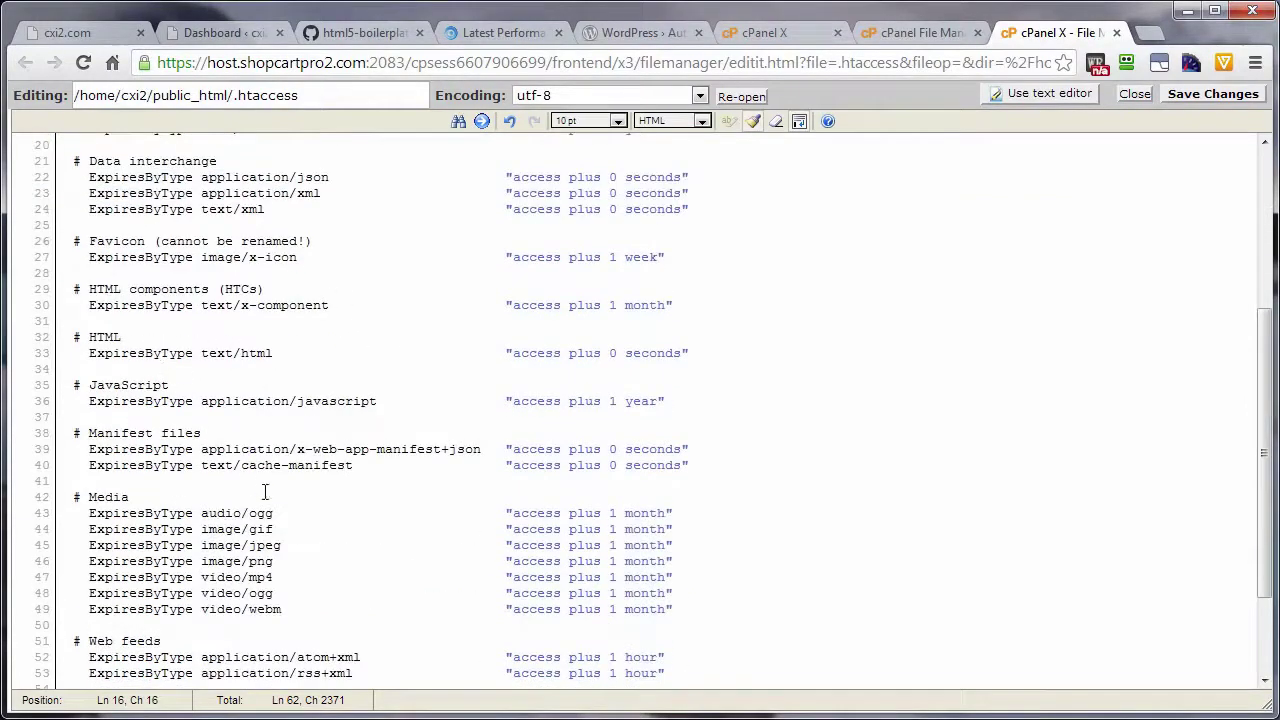
scroll(138, 512, down, 1)
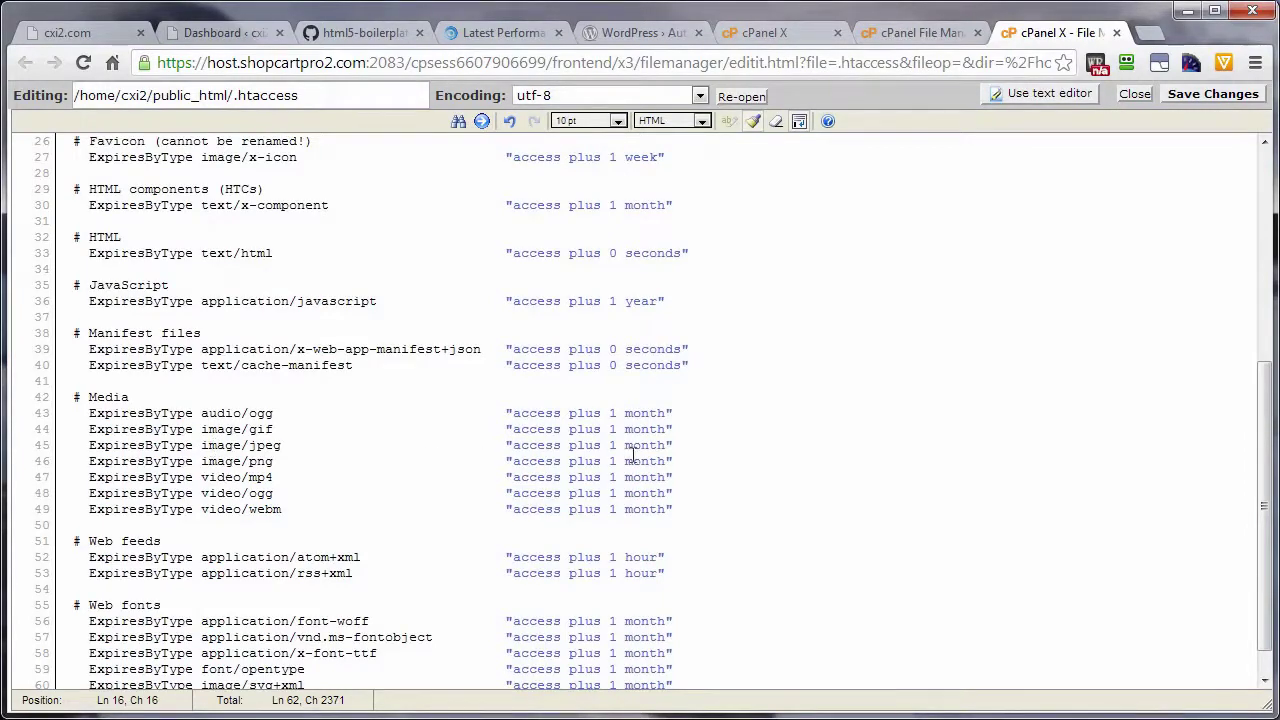
Change 'month' to 'year' in the image/jpeg expiry rule on line 45
drag(626, 447, 666, 447)
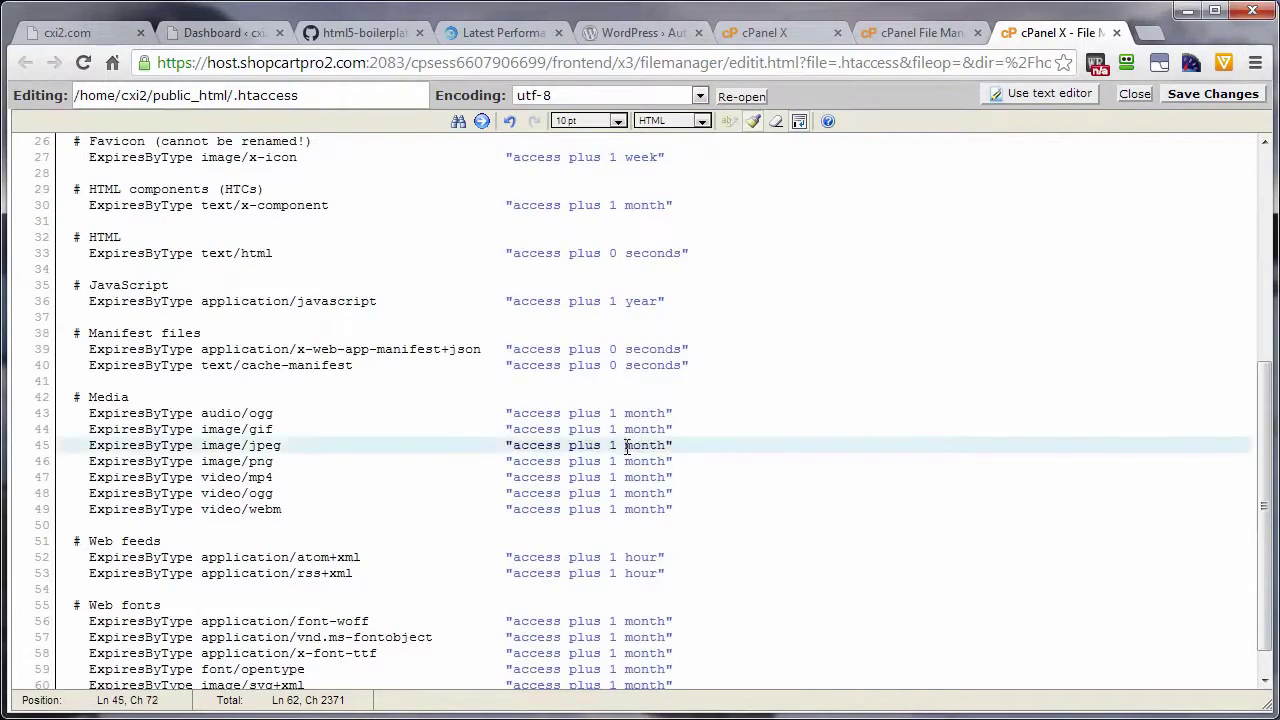
text(year)
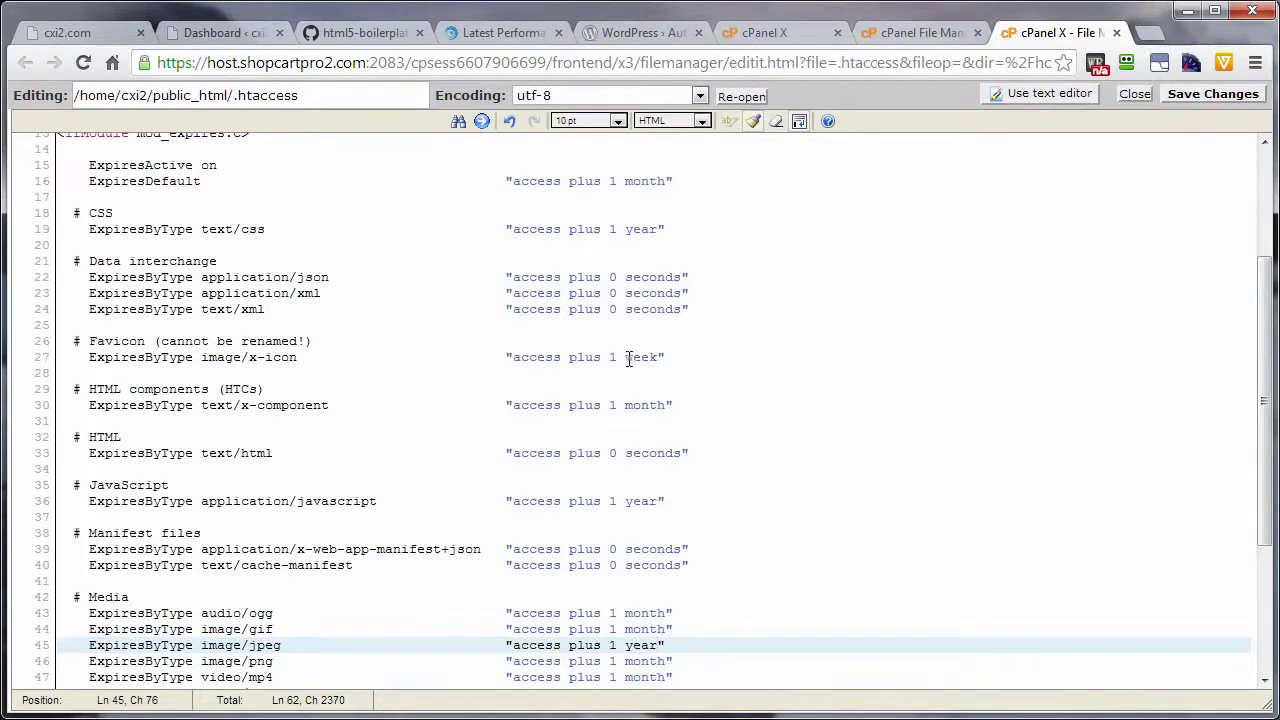
Change the favicon rule from 1 week to 1 year, then save and close .htaccess
drag(624, 358, 660, 358)
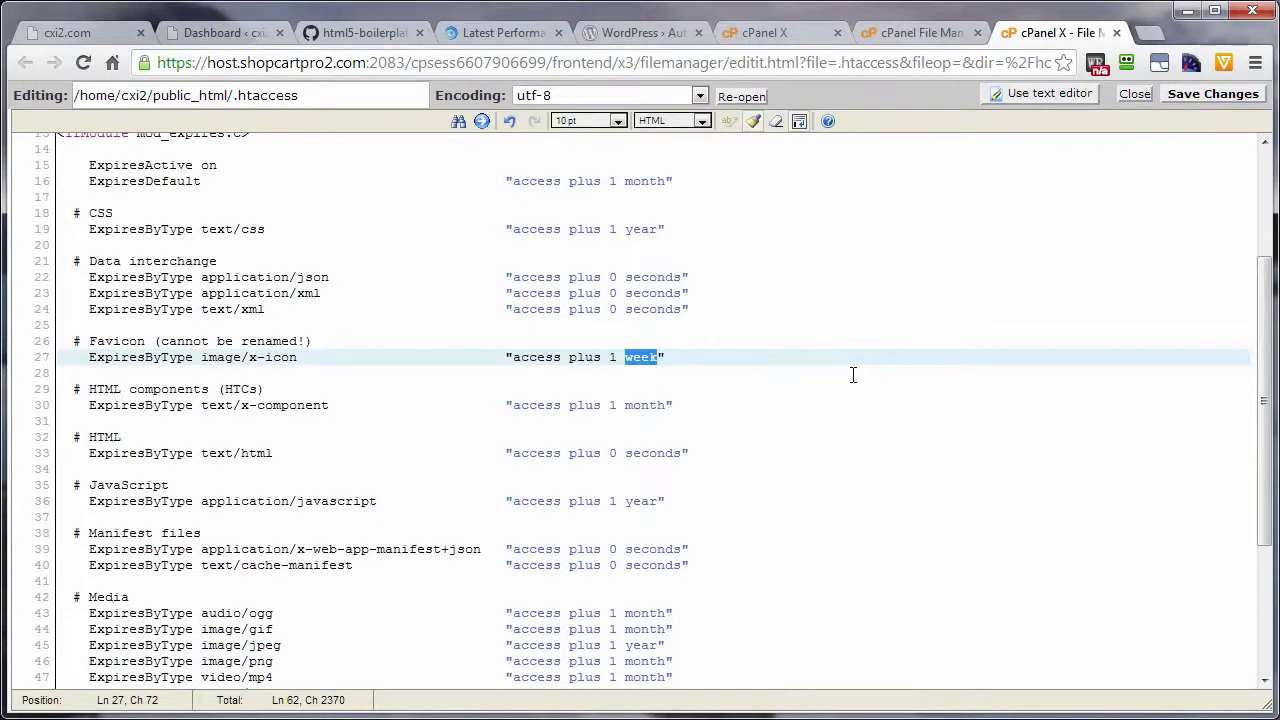
text(year)
scroll(1004, 326, up, 3)
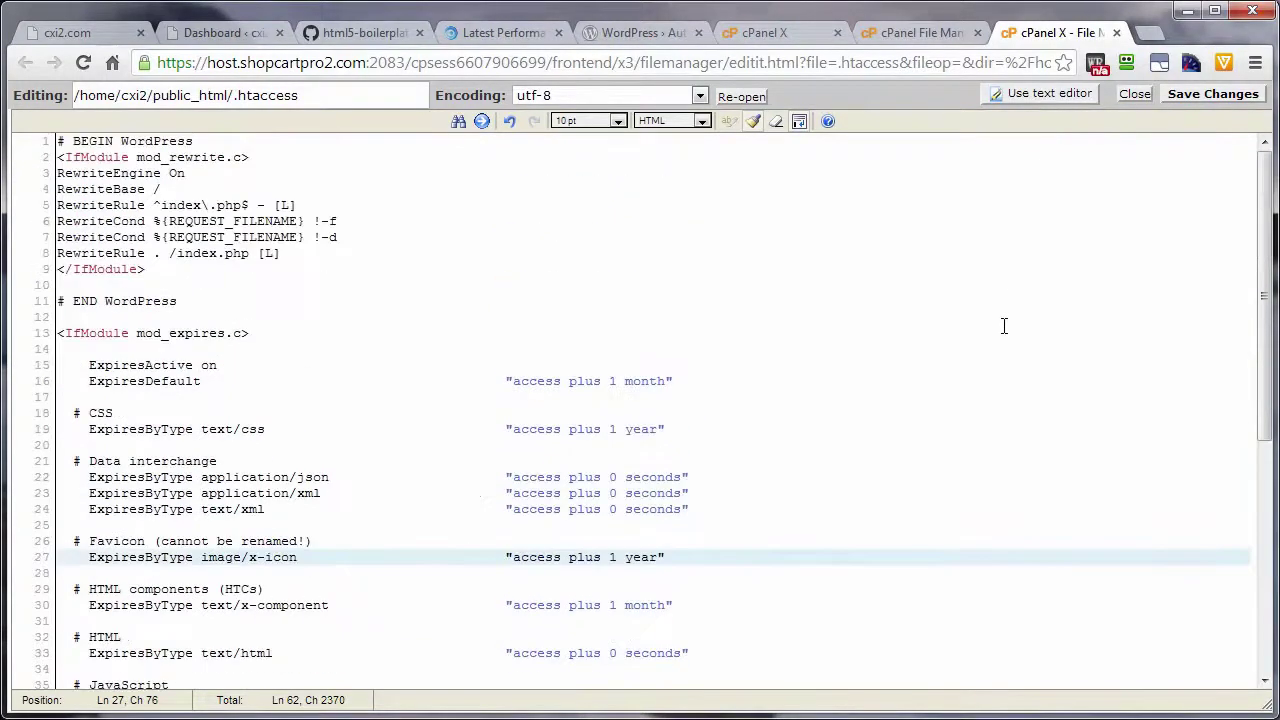
click(1201, 94)
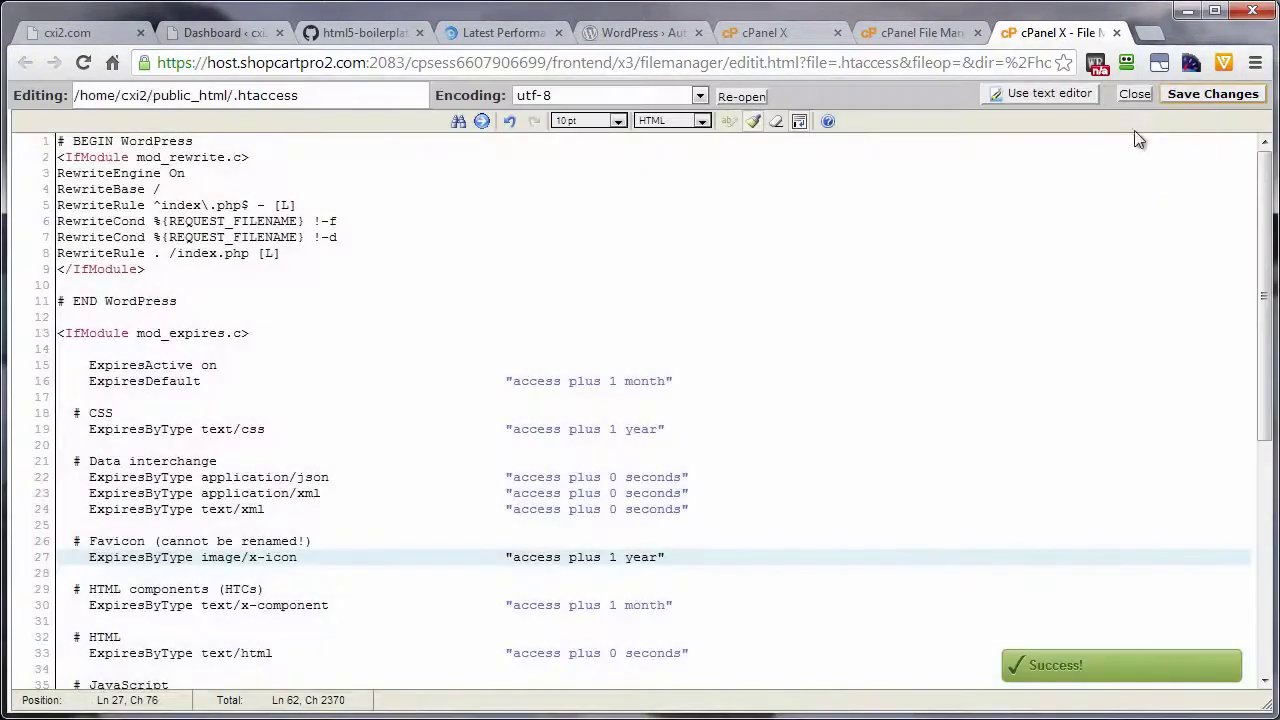
click(1135, 95)
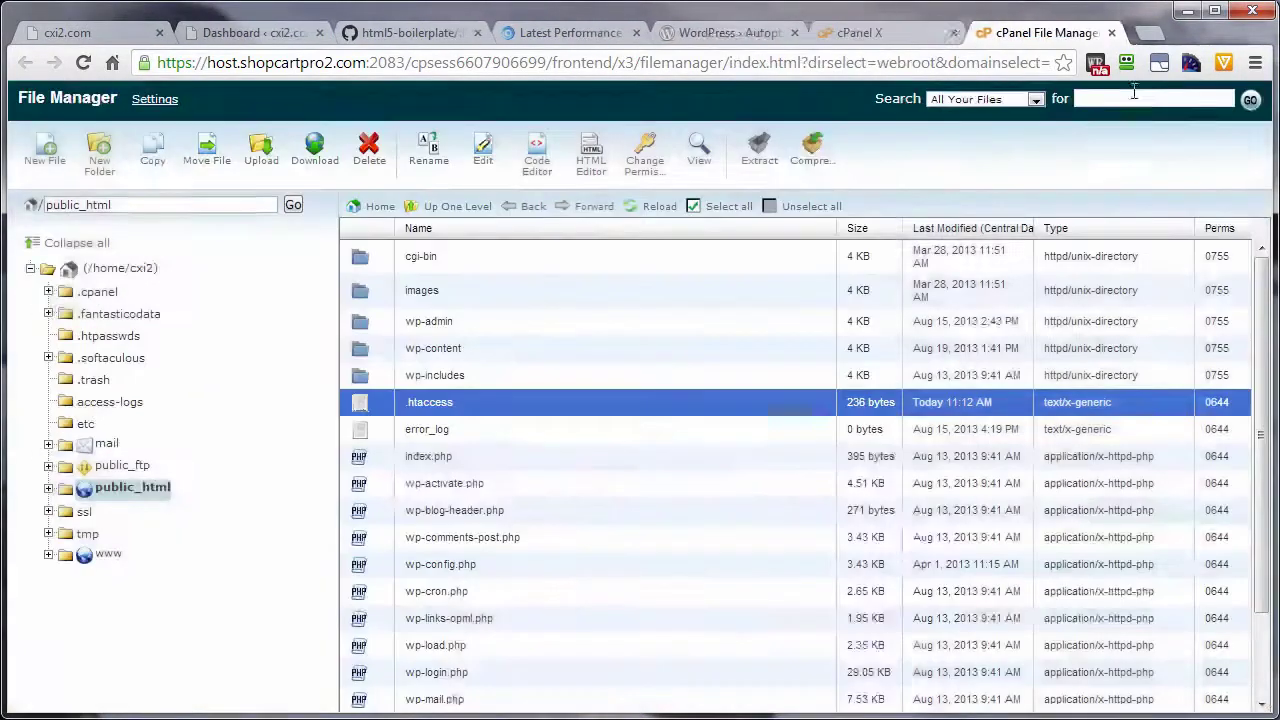
Close File Manager and re-test cxi2.com in GTmetrix, reaching YSlow B (83%)
click(1119, 34)
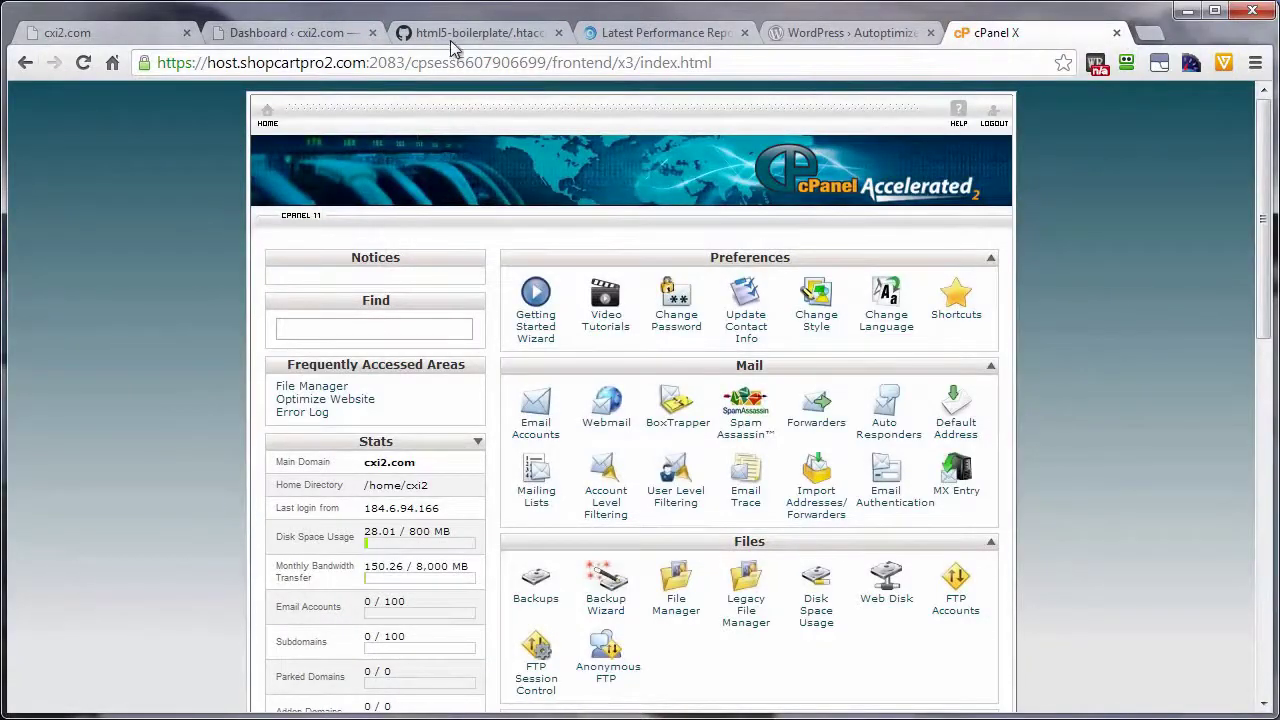
click(640, 36)
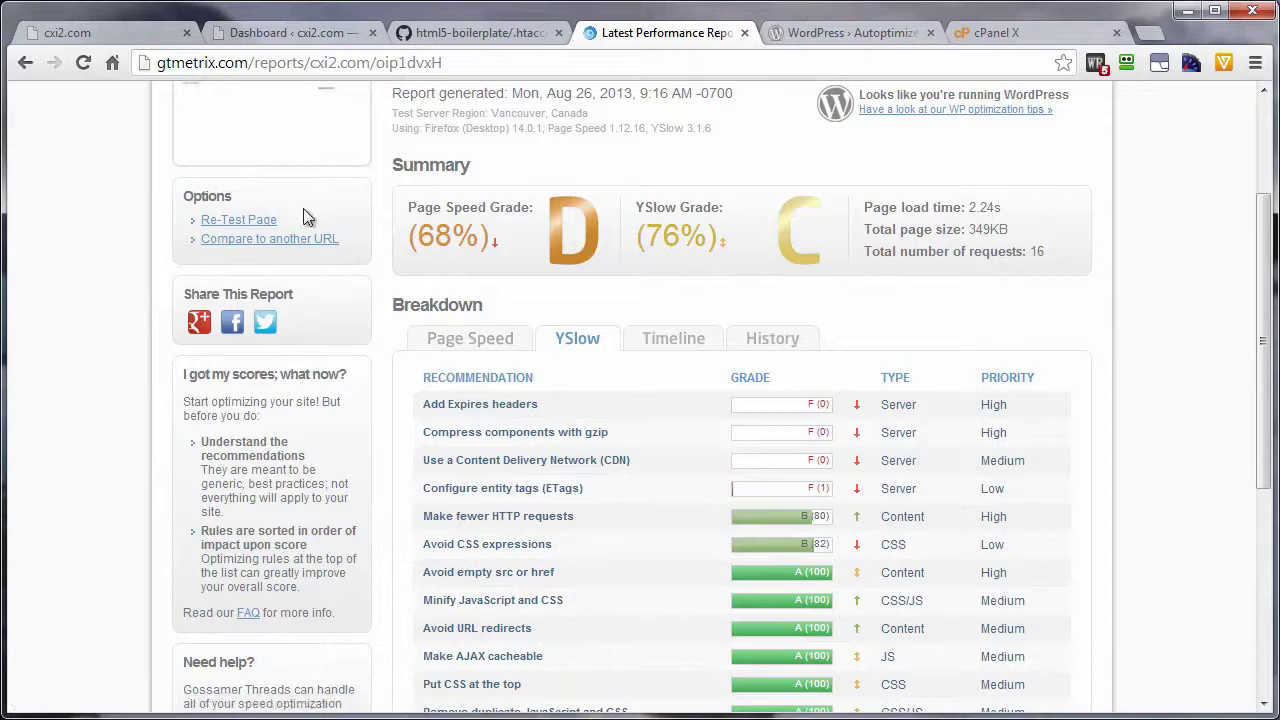
click(229, 229)
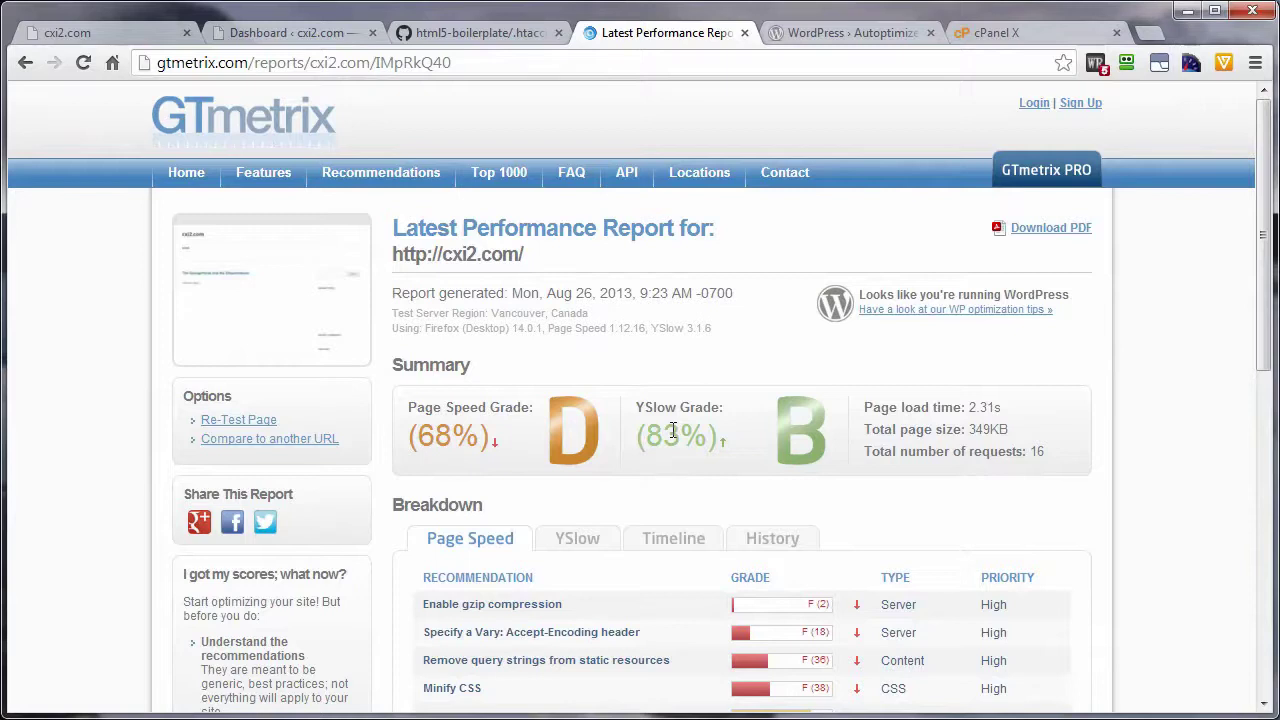
Review the Page Speed list, then the YSlow list showing Add Expires headers at B (89)
scroll(540, 600, down, 2)
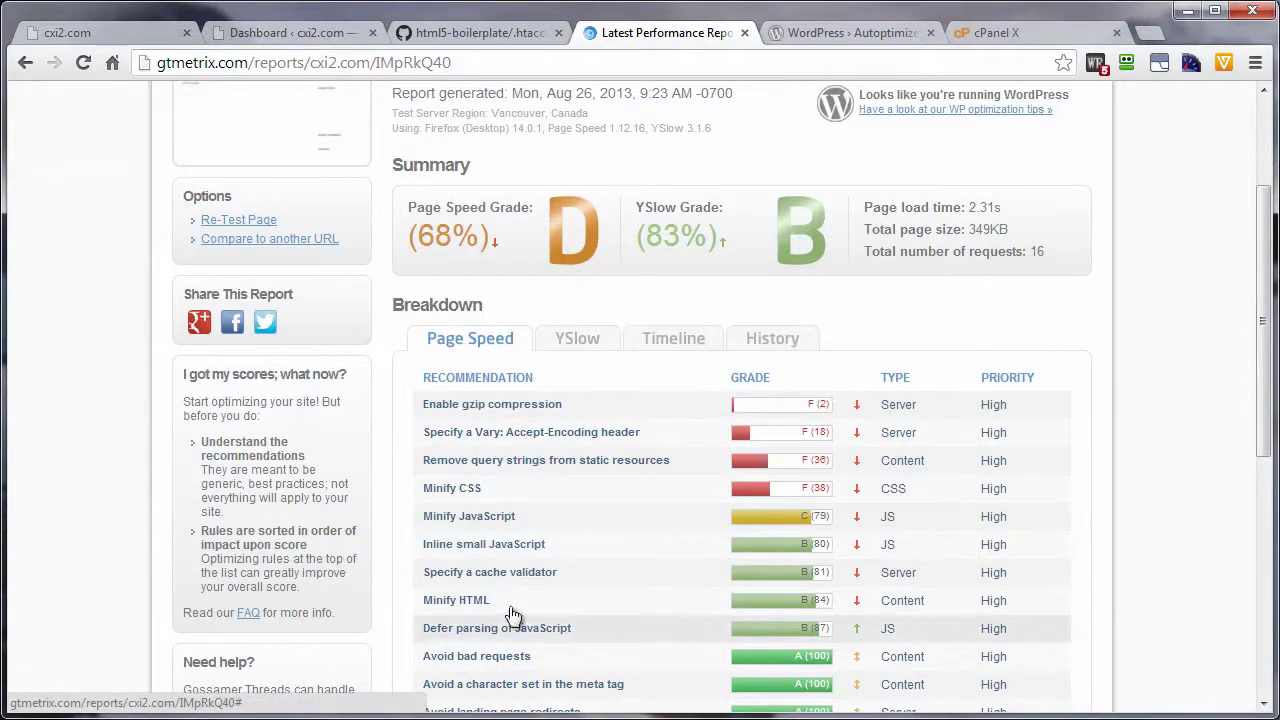
scroll(595, 558, down, 1)
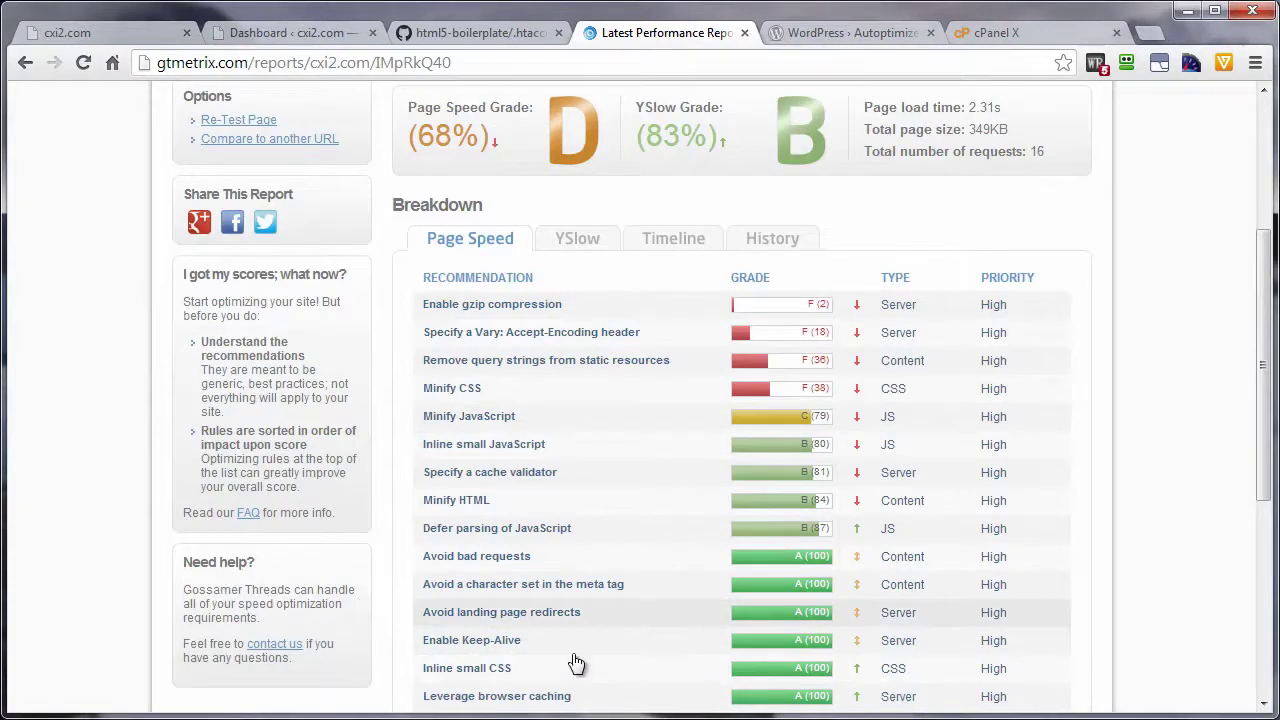
scroll(480, 586, down, 1)
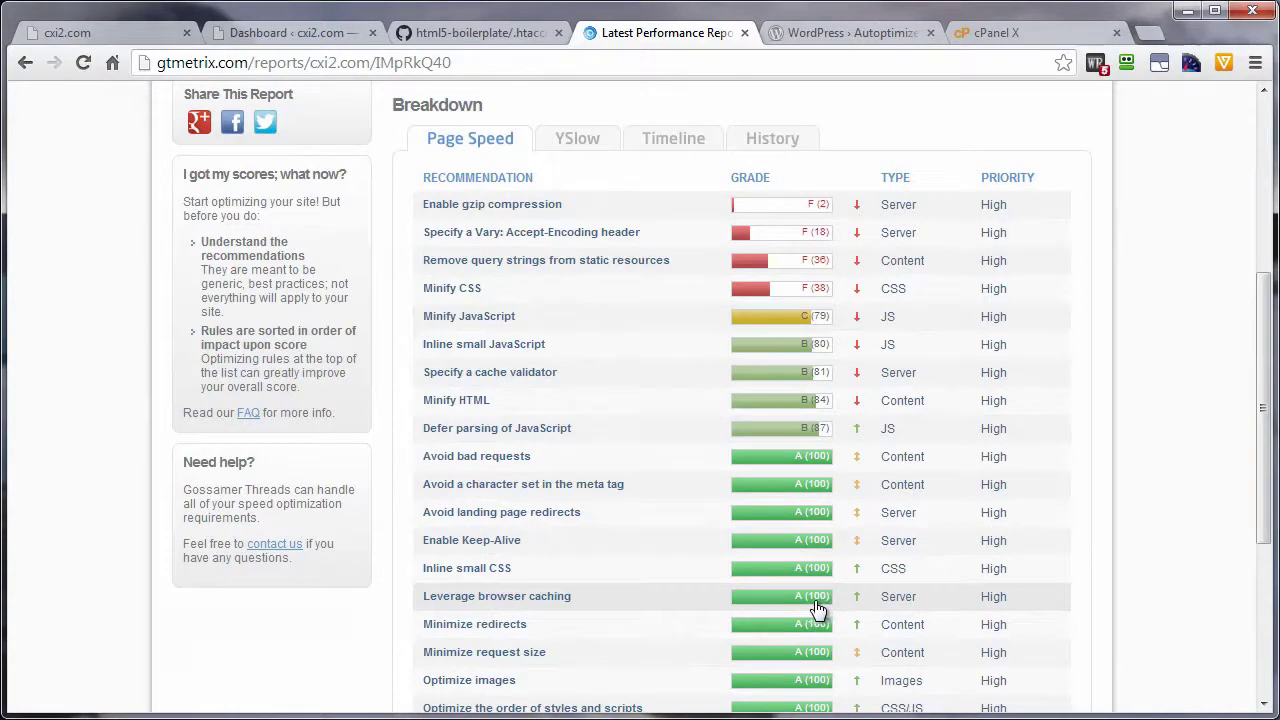
scroll(650, 590, up, 3)
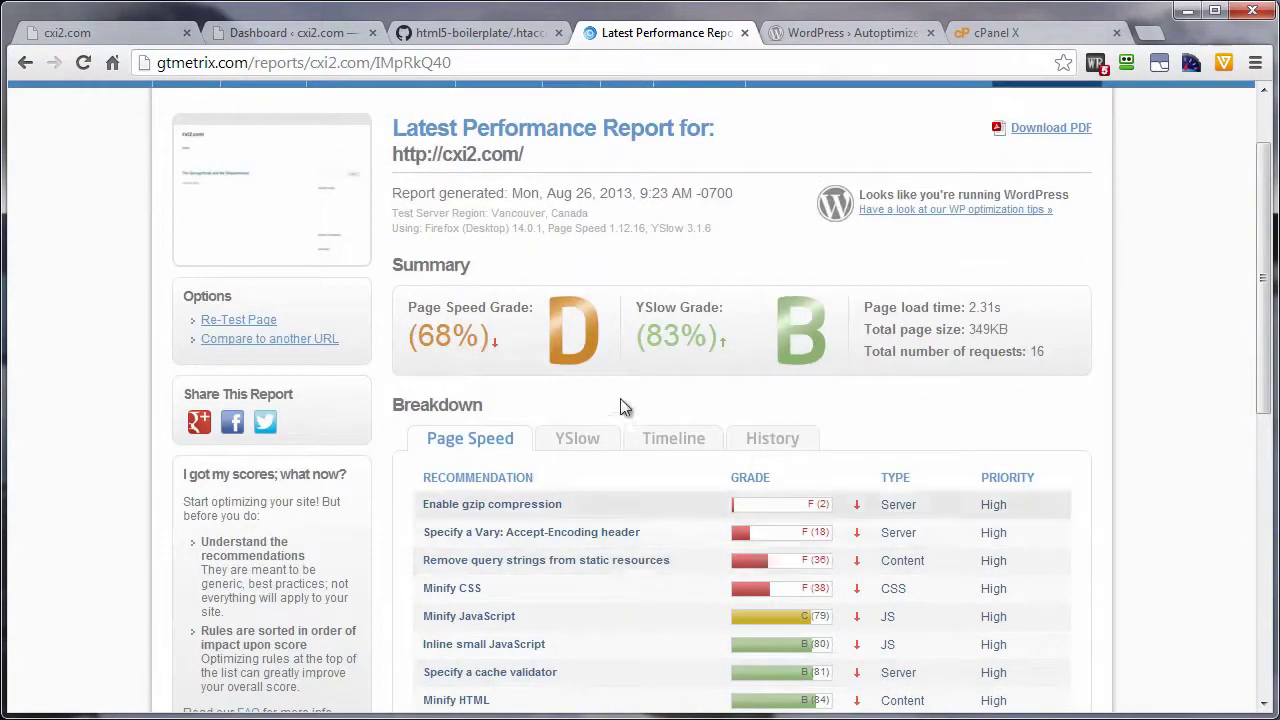
click(577, 440)
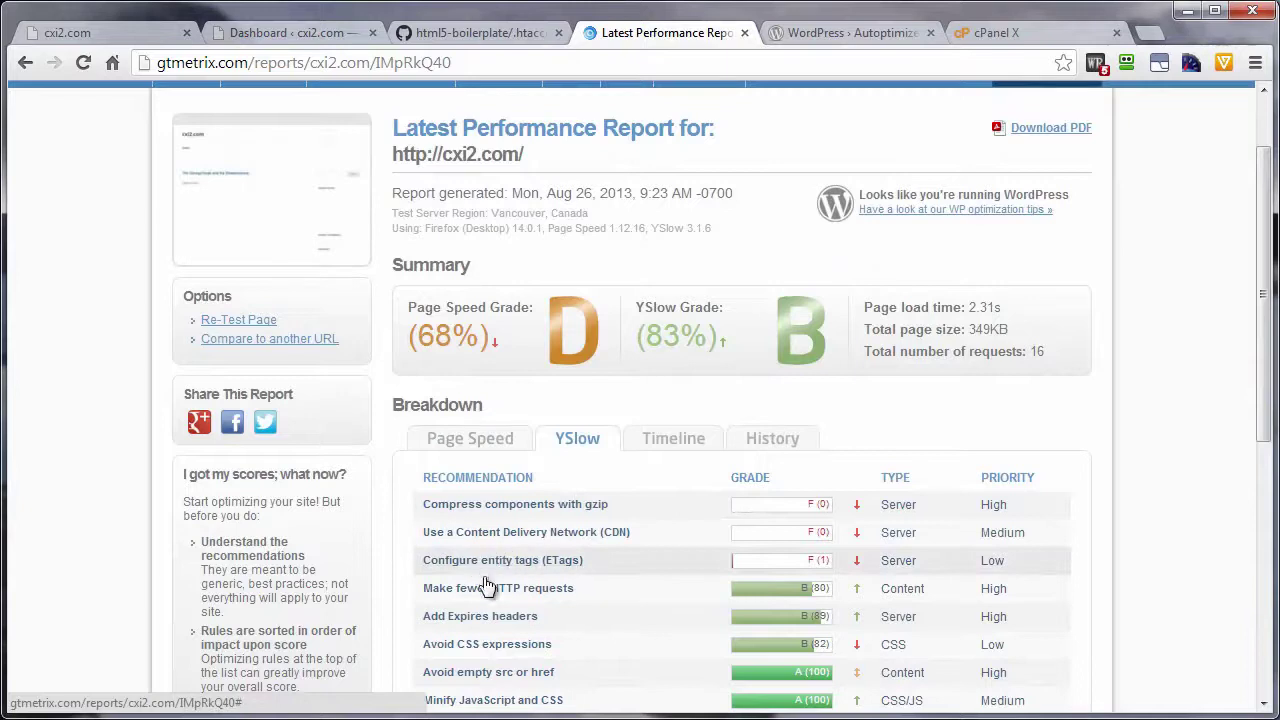
scroll(487, 585, down, 2)
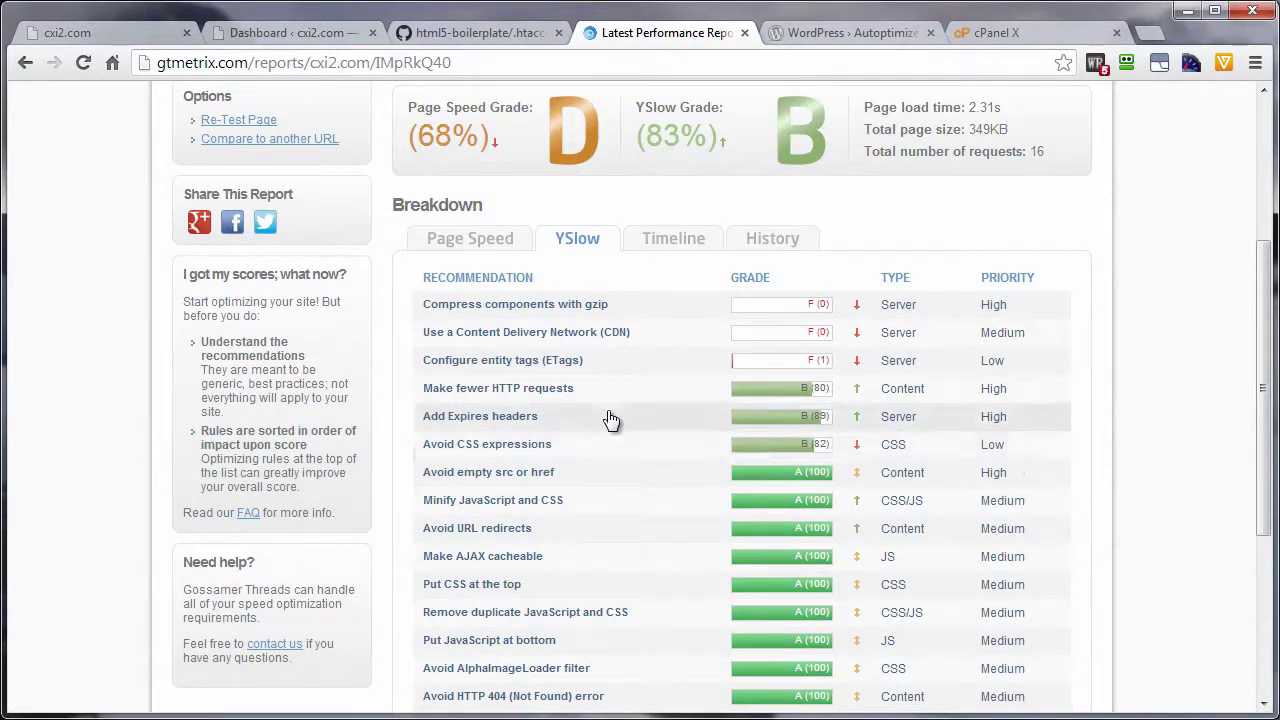
Switch to the WordPress.org Autoptimize plugin page (version 1.6.5) to view its description
click(806, 36)
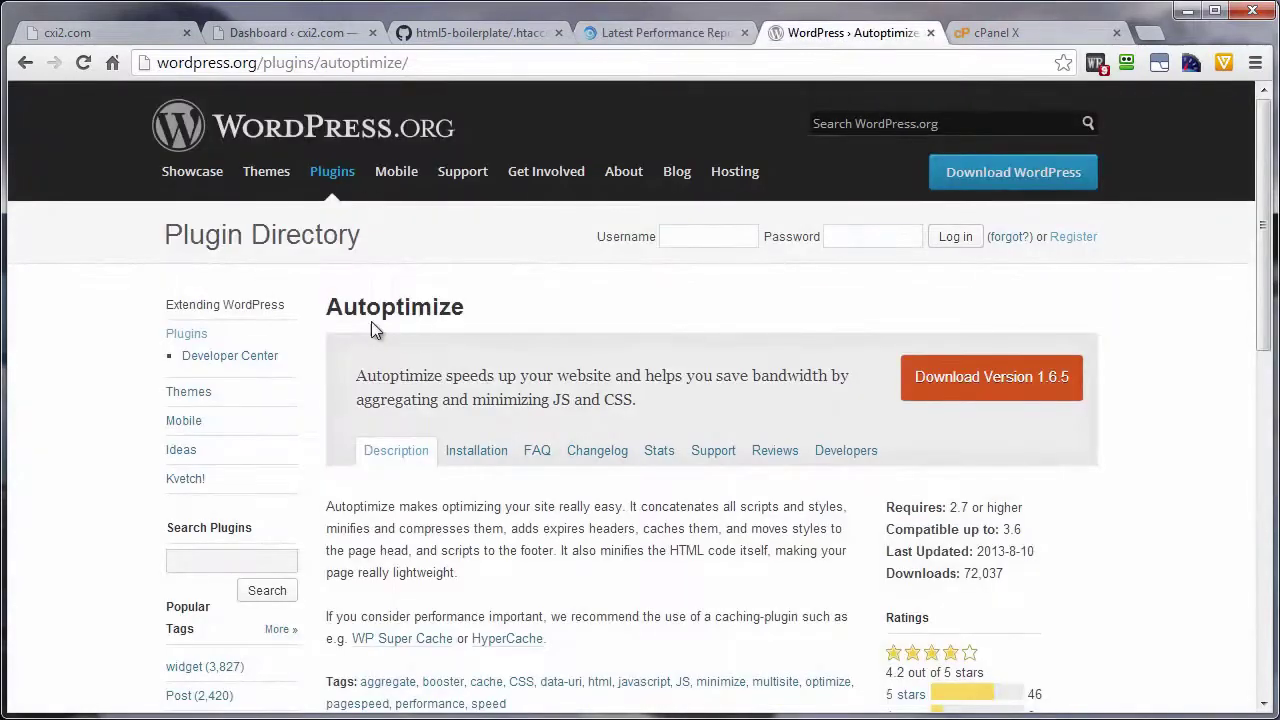